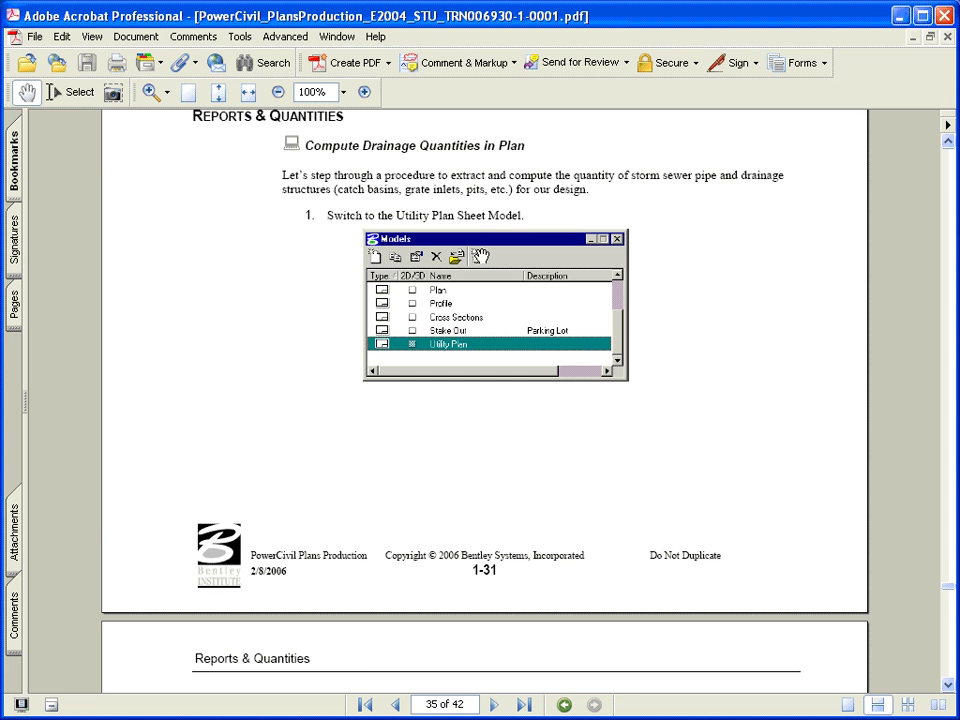
Step: Scroll the guide from page 35 to the Draw Custom Report Tables and Spreadsheets section on page 38
{"action": "scroll", "coordinate": [470, 272], "scroll_direction": "down", "scroll_amount": 10}
{"action": "scroll", "coordinate": [479, 284], "scroll_direction": "down", "scroll_amount": 15}
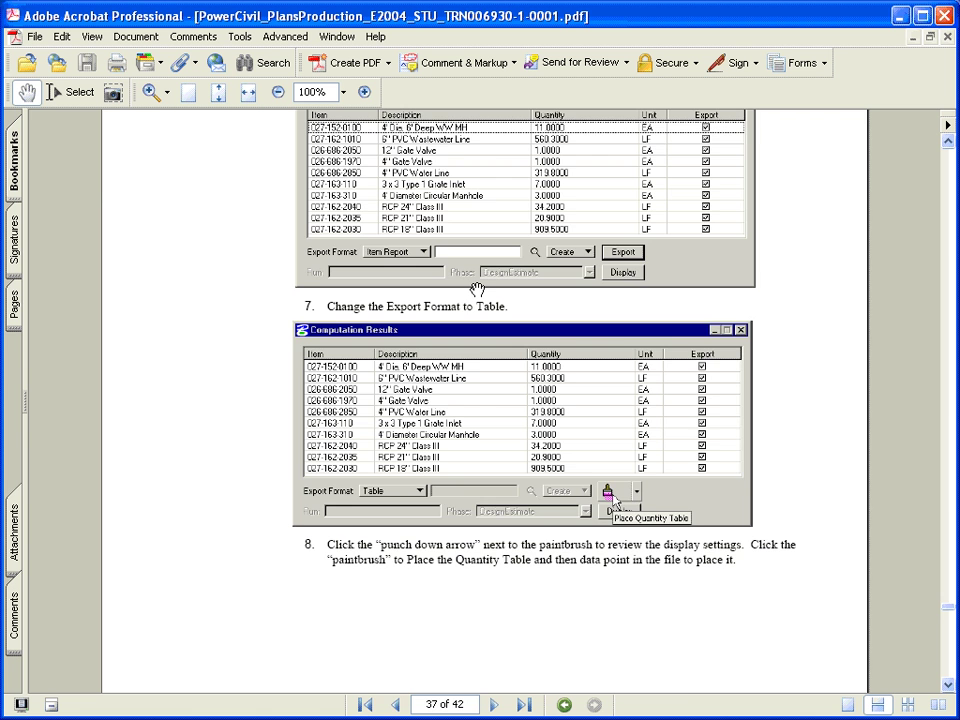
{"action": "scroll", "coordinate": [477, 289], "scroll_direction": "down", "scroll_amount": 10}
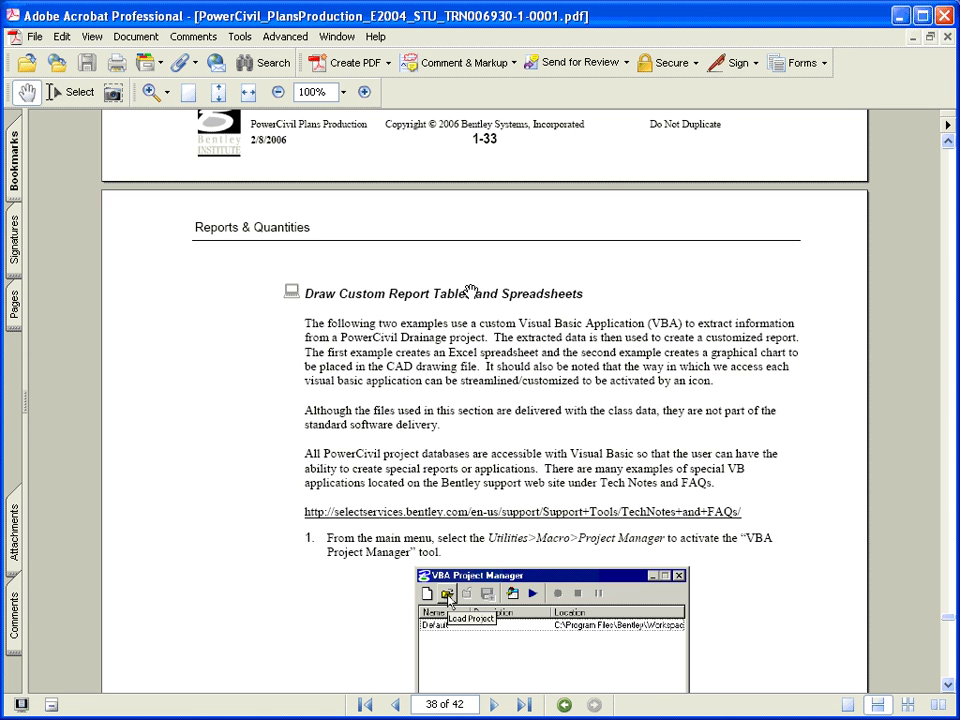
{"action": "scroll", "coordinate": [470, 291], "scroll_direction": "down", "scroll_amount": 3}
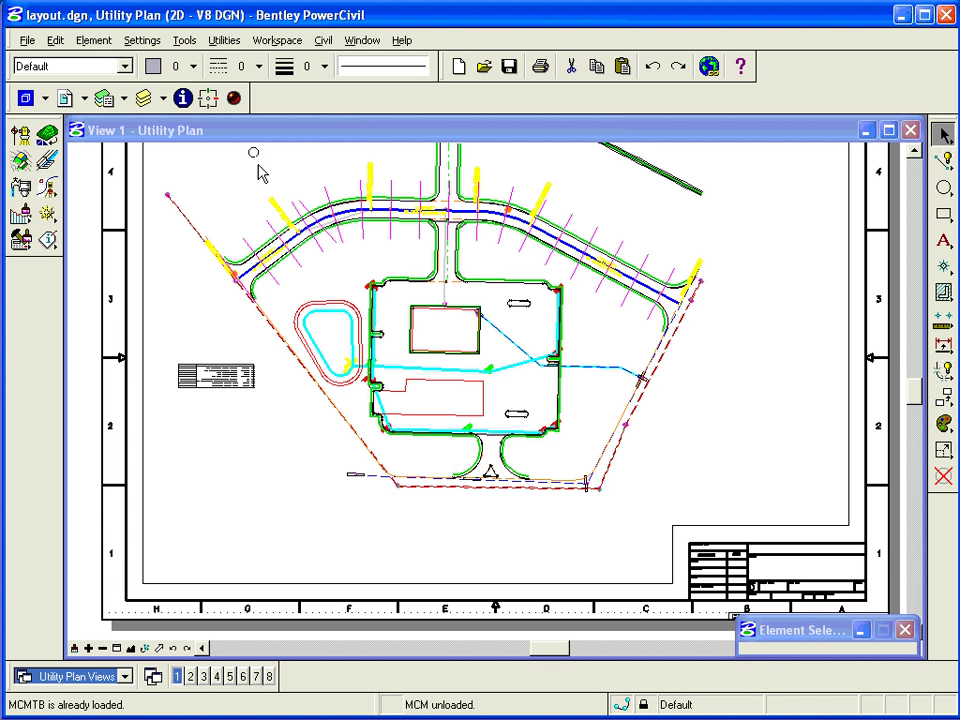
Step: Load StormSewerTab.mvba into the VBA Project Manager via Utilities > Macro > Project Manager
{"action": "left_click", "coordinate": [224, 41]}
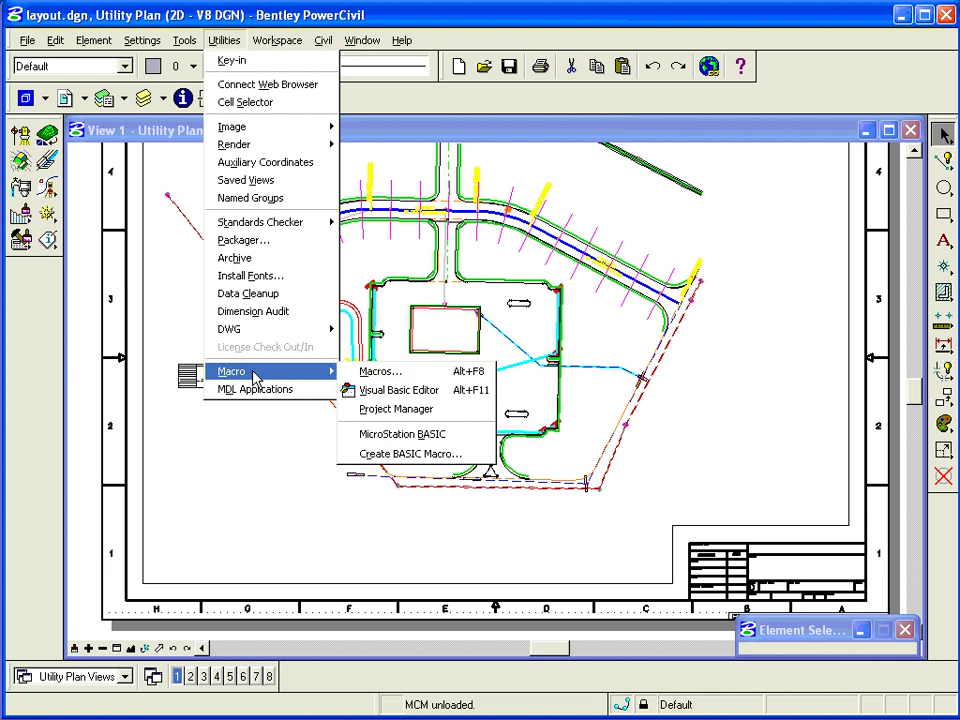
{"action": "mouse_move", "coordinate": [326, 371]}
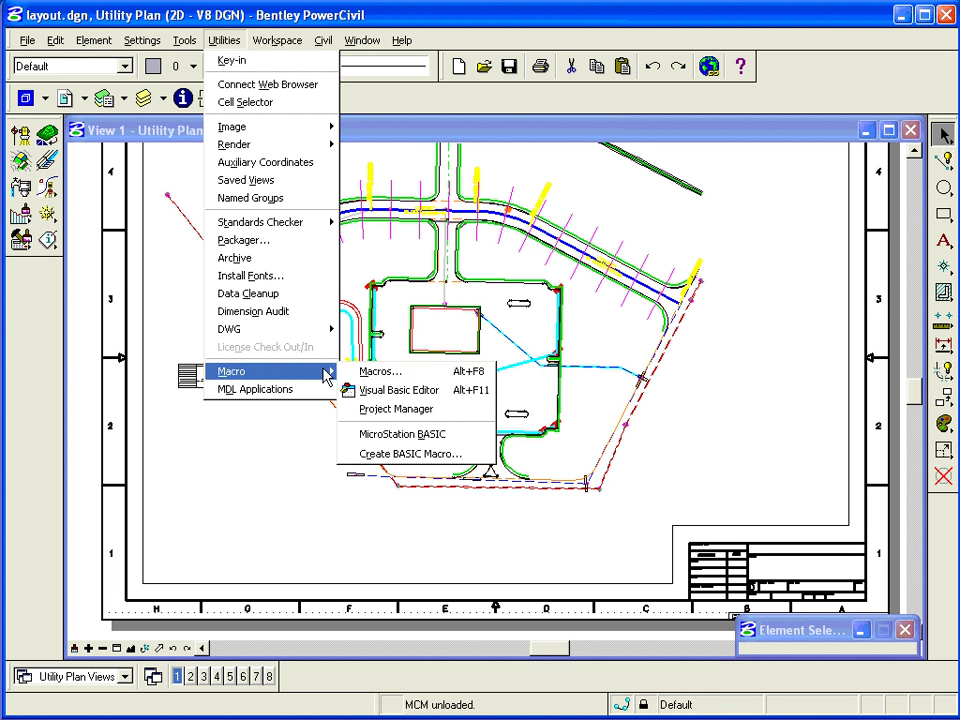
{"action": "left_click", "coordinate": [397, 410]}
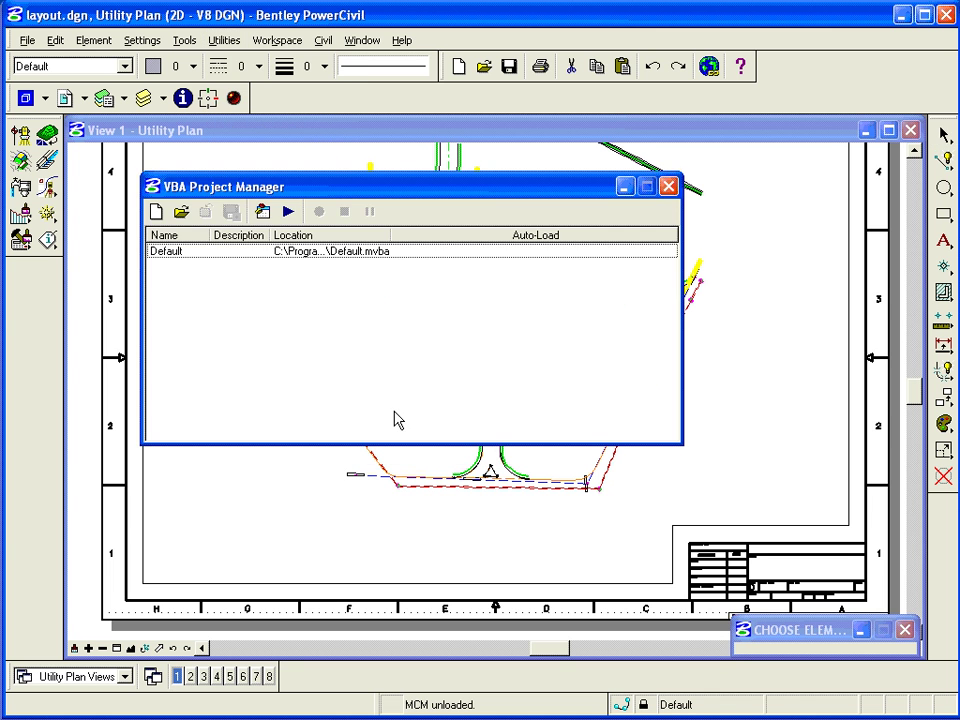
{"action": "left_click", "coordinate": [181, 213]}
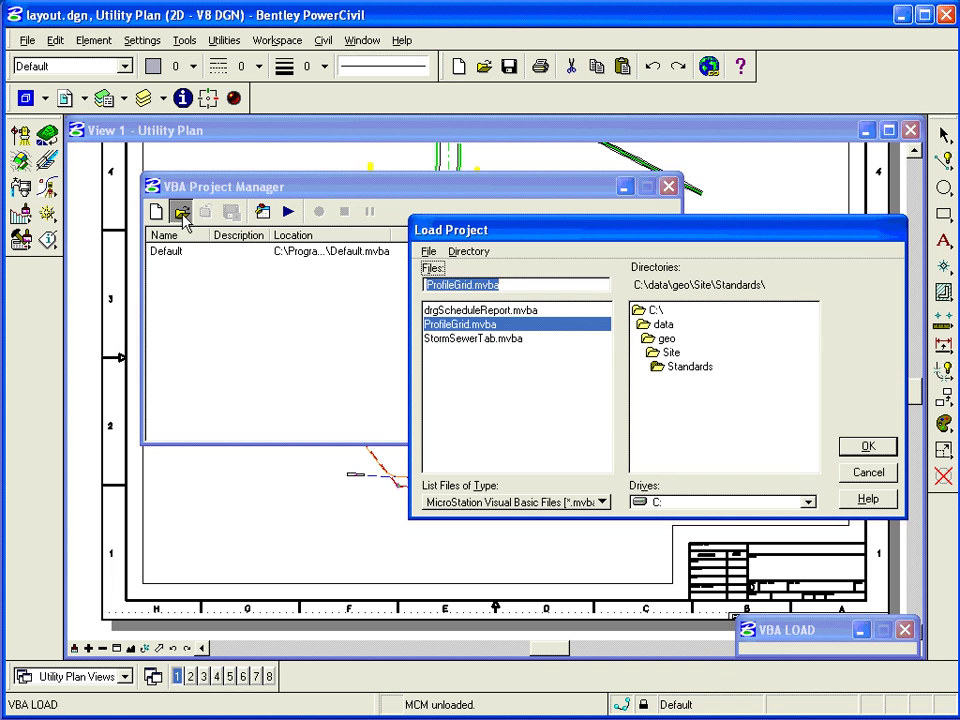
{"action": "left_click", "coordinate": [455, 342]}
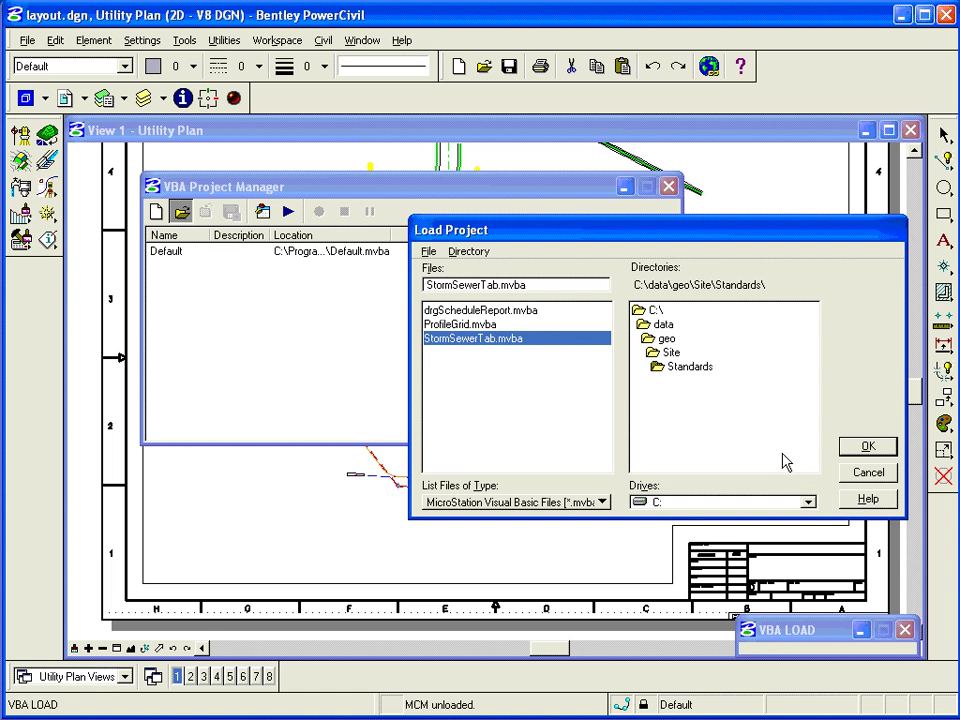
{"action": "left_click", "coordinate": [868, 446]}
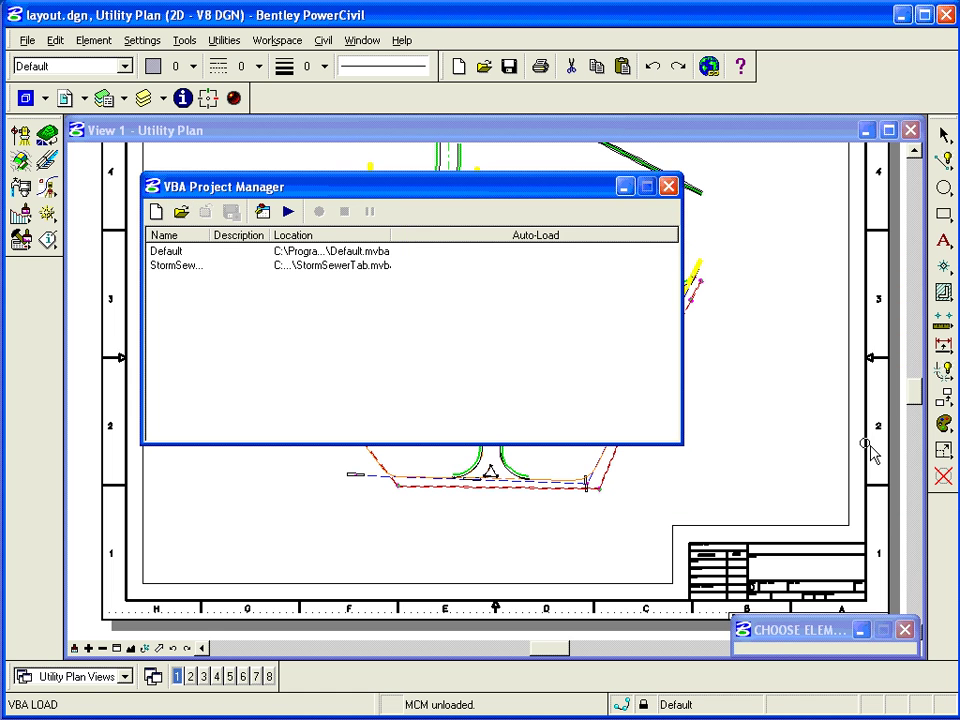
Step: Run the StormSewerTab macro and shift the Storm Sewer Tabulation form to the right
{"action": "left_click", "coordinate": [185, 266]}
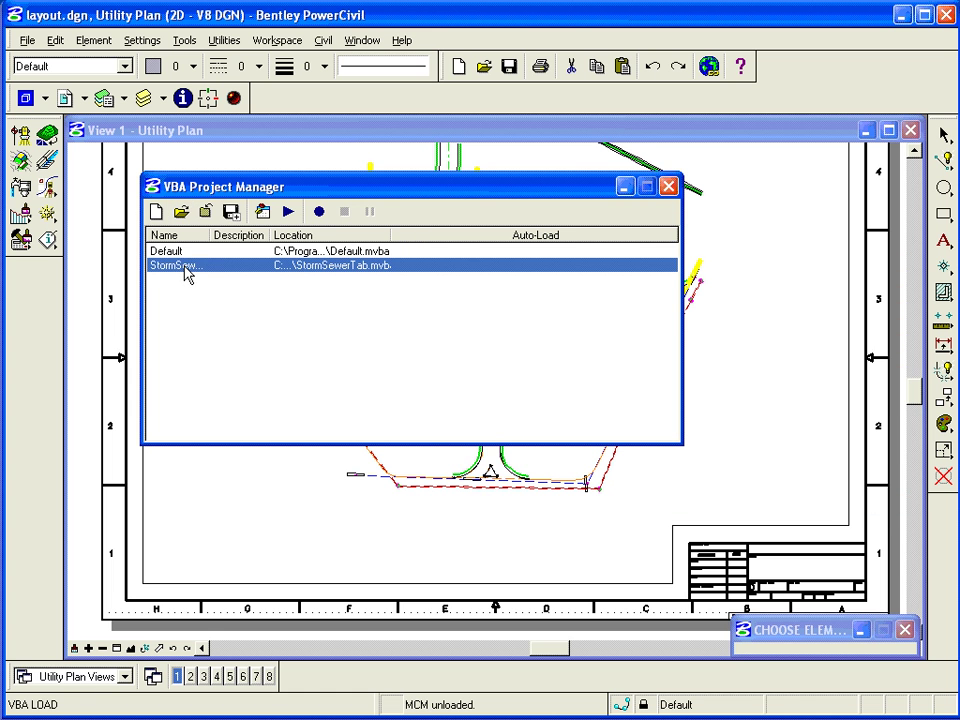
{"action": "left_click", "coordinate": [288, 213]}
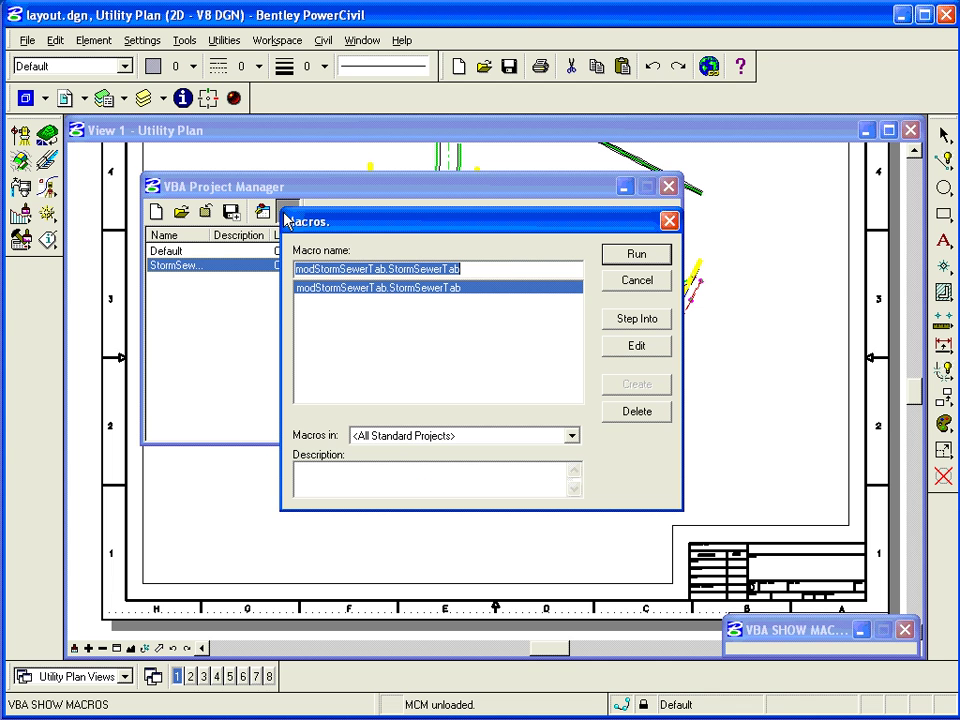
{"action": "left_click", "coordinate": [640, 255]}
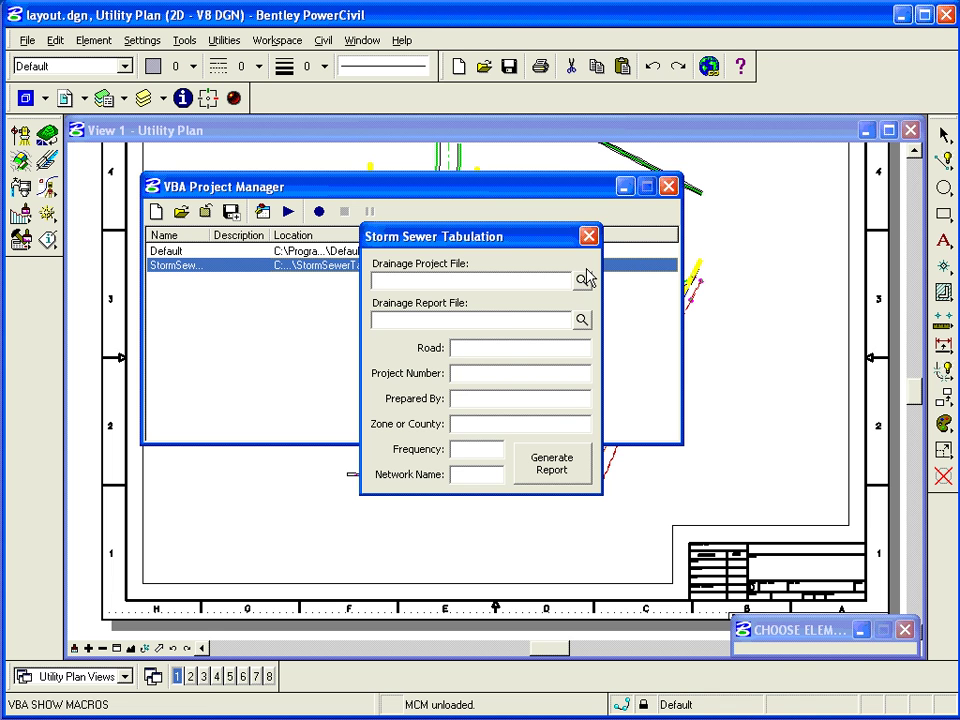
{"action": "left_click_drag", "start_coordinate": [500, 243], "coordinate": [668, 238]}
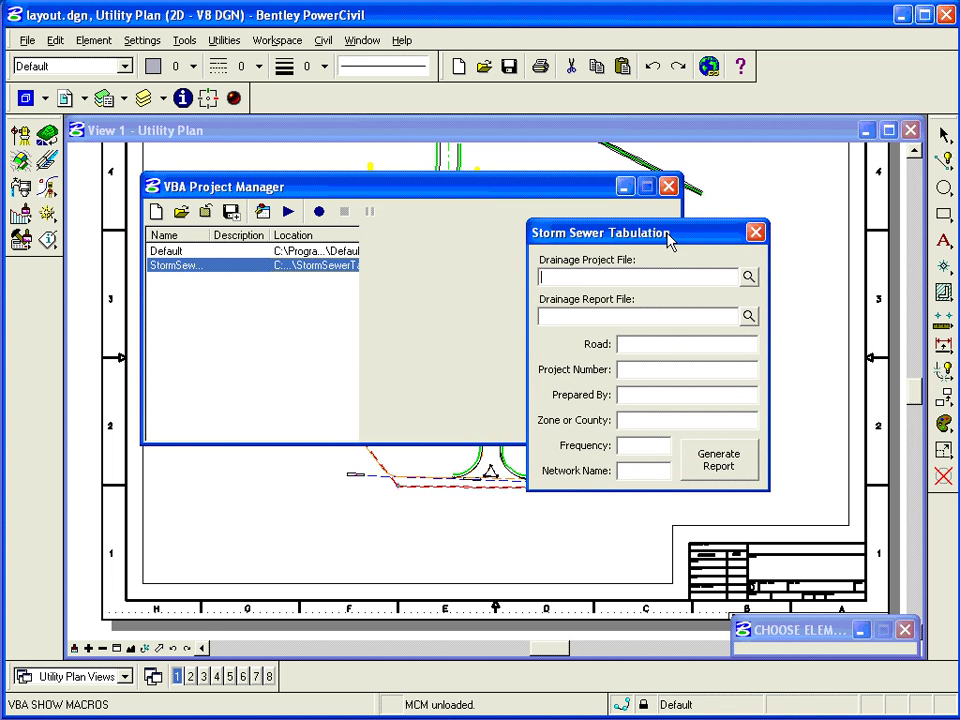
{"action": "left_click", "coordinate": [749, 279]}
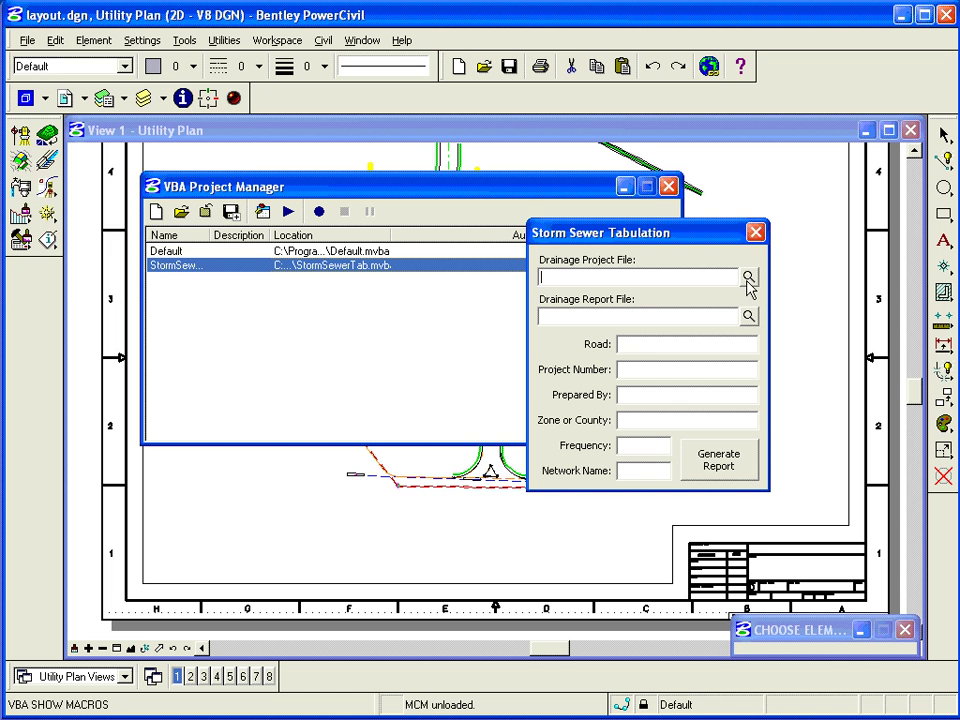
Step: Select drainage.gdf as the Drainage Project File
{"action": "left_click", "coordinate": [748, 277]}
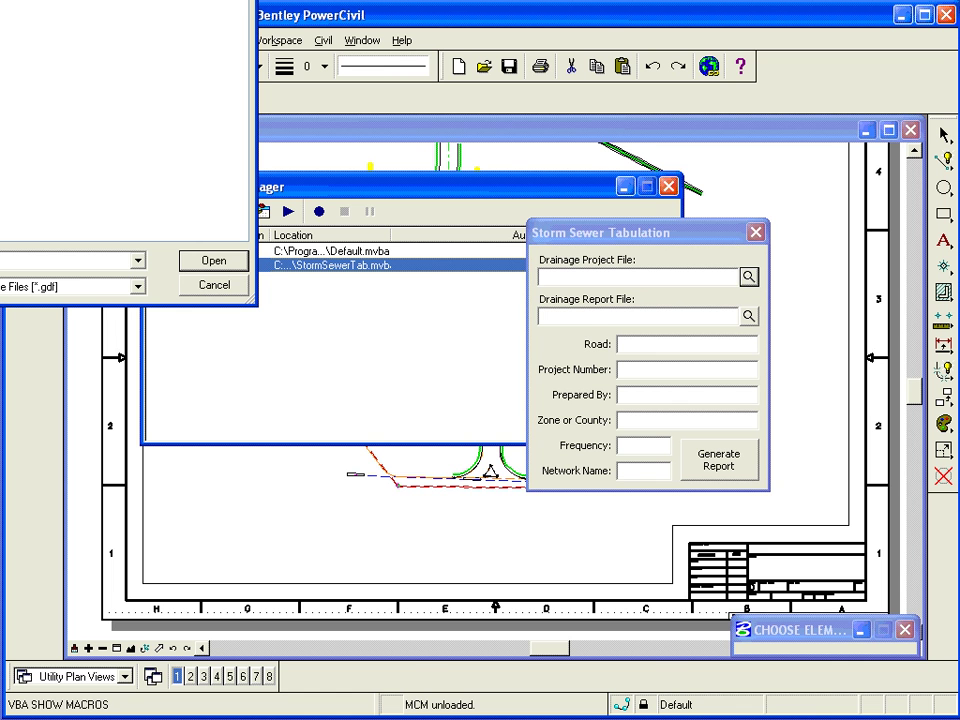
{"action": "left_click_drag", "start_coordinate": [1, 1], "coordinate": [236, 71]}
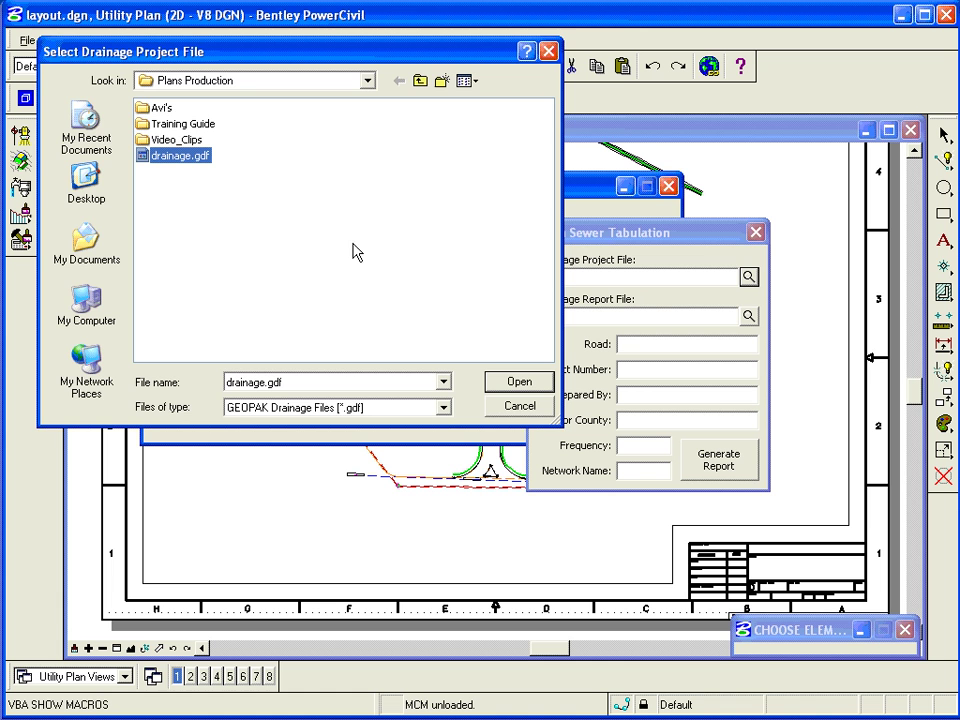
{"action": "left_click", "coordinate": [516, 387]}
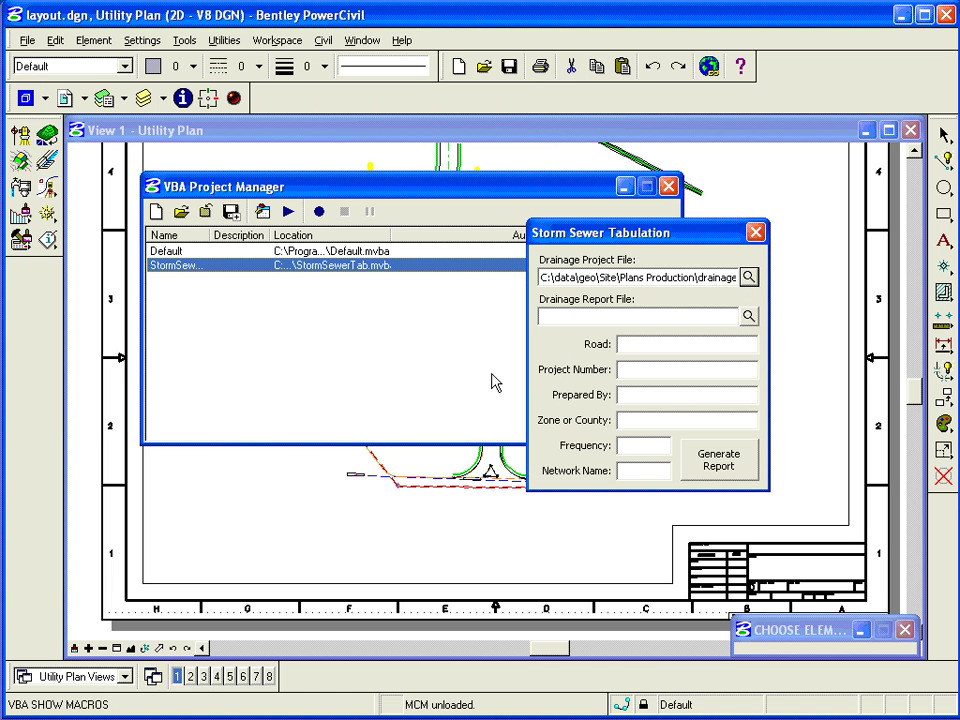
Step: Select StormTab.csv as the Drainage Report File
{"action": "left_click", "coordinate": [748, 317]}
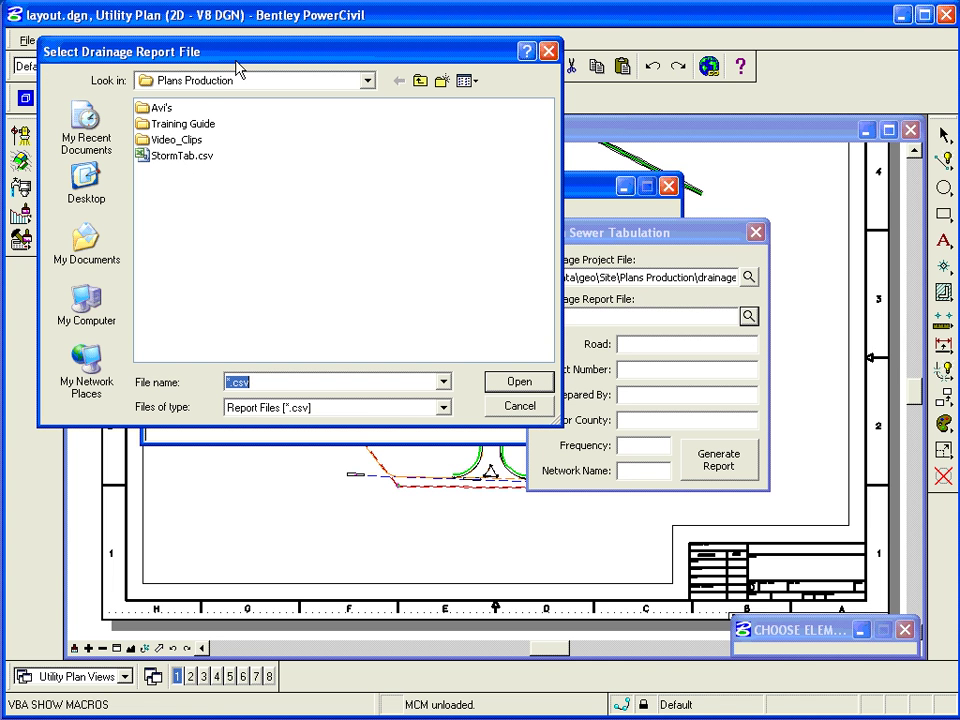
{"action": "left_click_drag", "start_coordinate": [243, 56], "coordinate": [224, 75]}
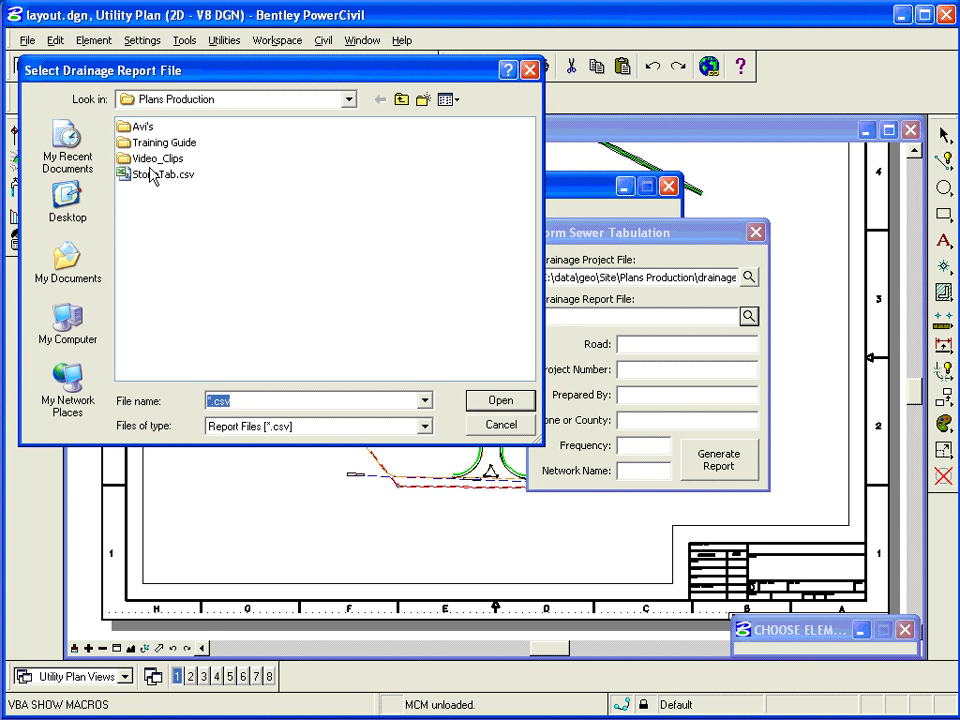
{"action": "left_click", "coordinate": [145, 177]}
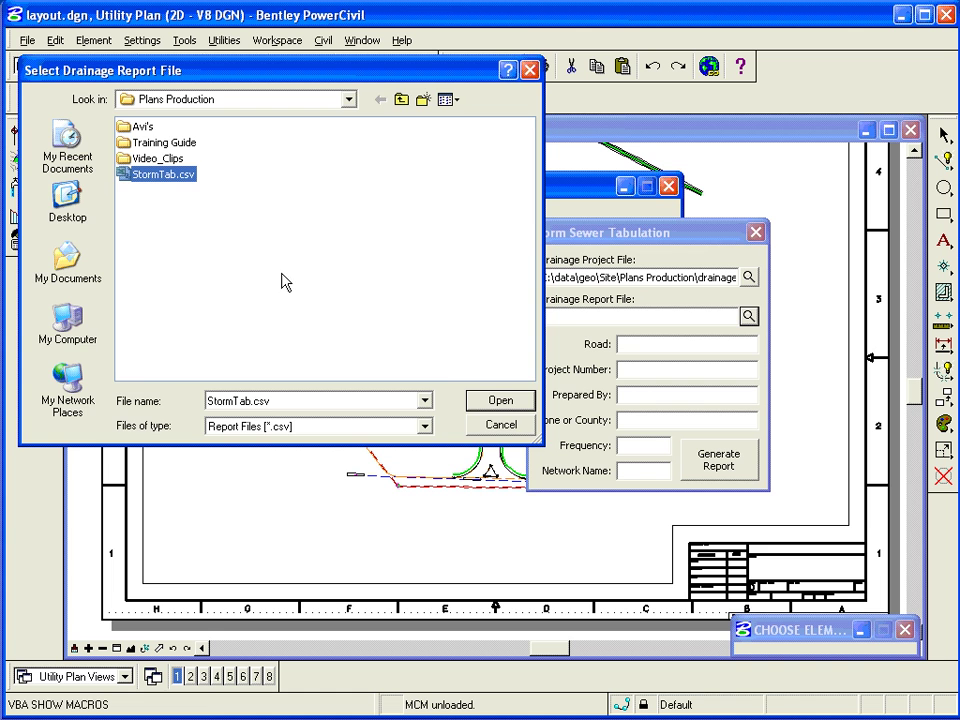
{"action": "left_click", "coordinate": [492, 402]}
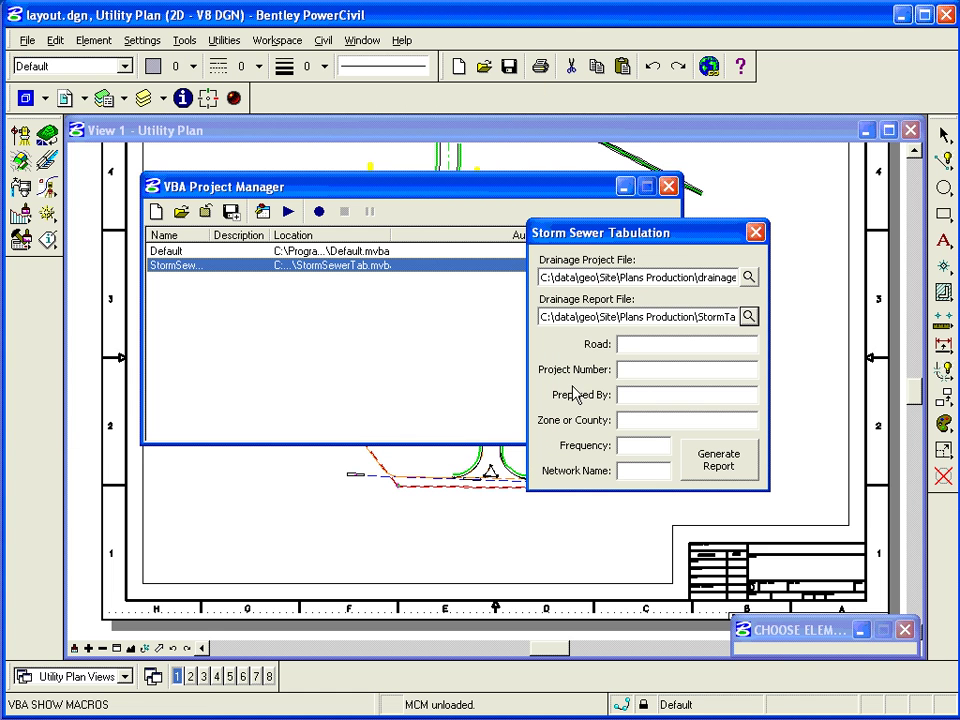
Step: Enter road Decab St, project 123, preparer's initials, Exton, frequency 10, network Option1, then generate
{"action": "left_click", "coordinate": [629, 347]}
{"action": "type", "text": "Decab St"}
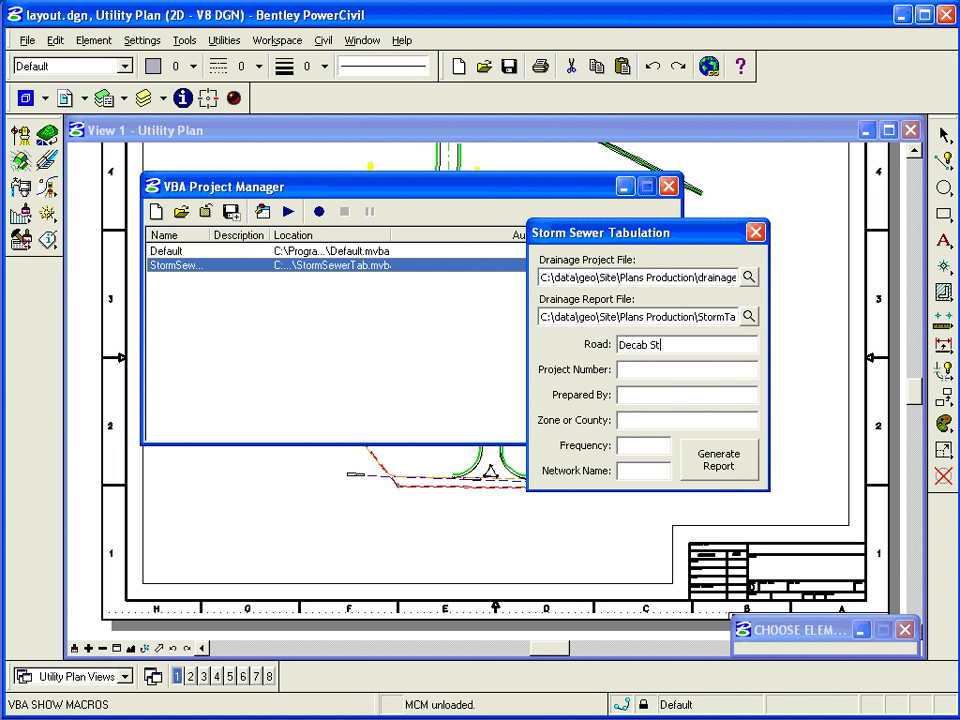
{"action": "key", "text": "Tab"}
{"action": "type", "text": "123"}
{"action": "type", "text": "BR"}
{"action": "type", "text": "Exton"}
{"action": "left_click", "coordinate": [620, 445]}
{"action": "type", "text": "10"}
{"action": "key", "text": "Tab"}
{"action": "type", "text": "Option1"}
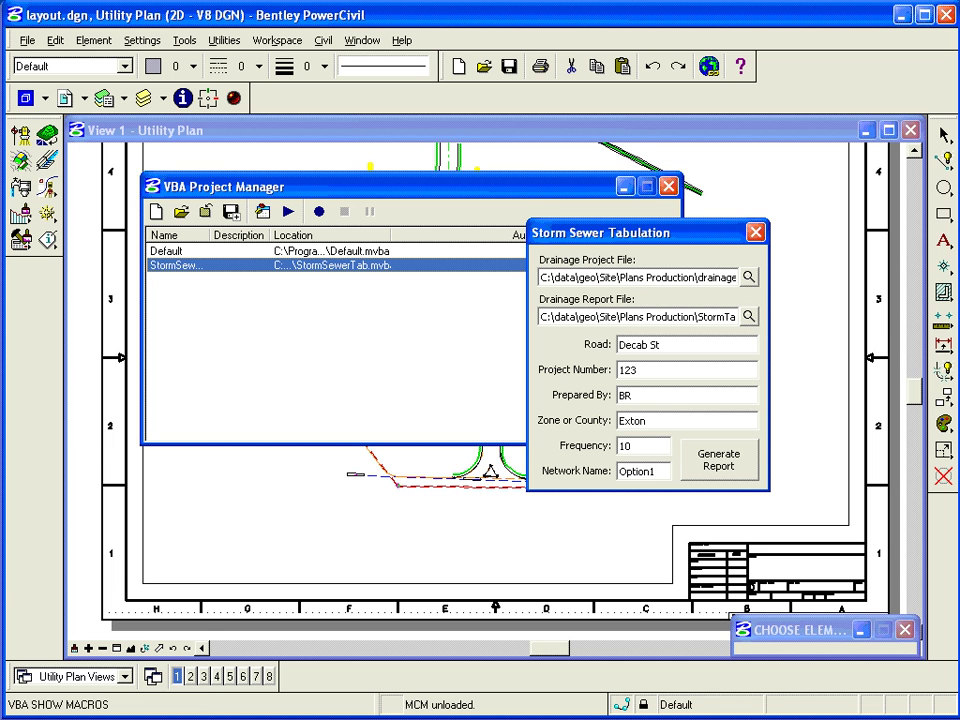
{"action": "left_click", "coordinate": [718, 458]}
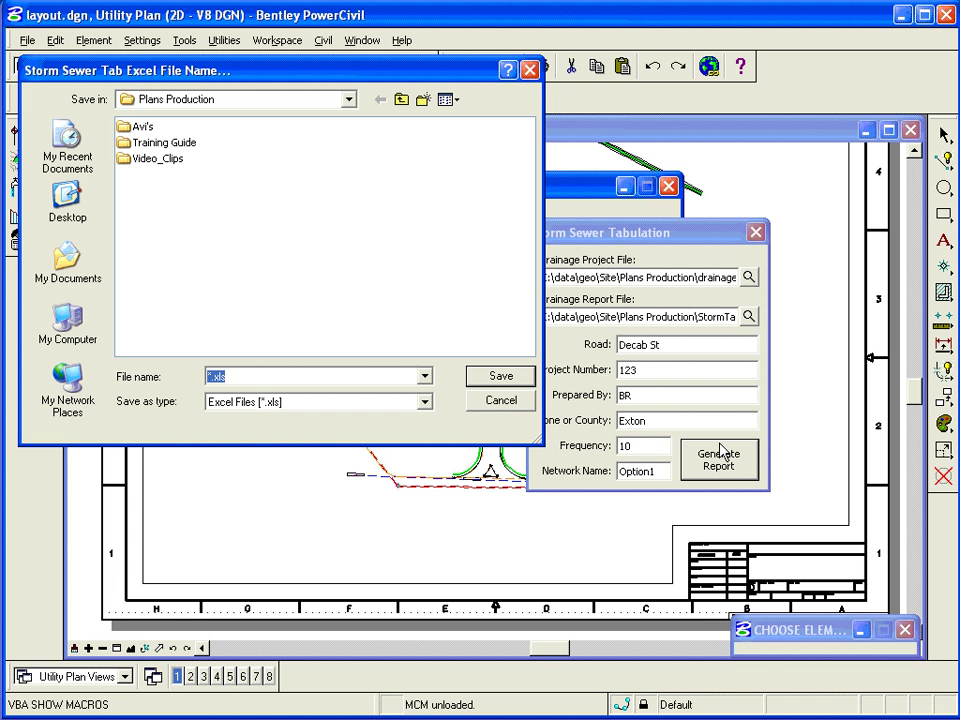
Step: Save the report as StormTabulation.xls, acknowledge the completion message, and switch to the Plans Production folder
{"action": "key", "text": "Left"}
{"action": "key", "text": "Delete"}
{"action": "type", "text": "StormTabulaation"}
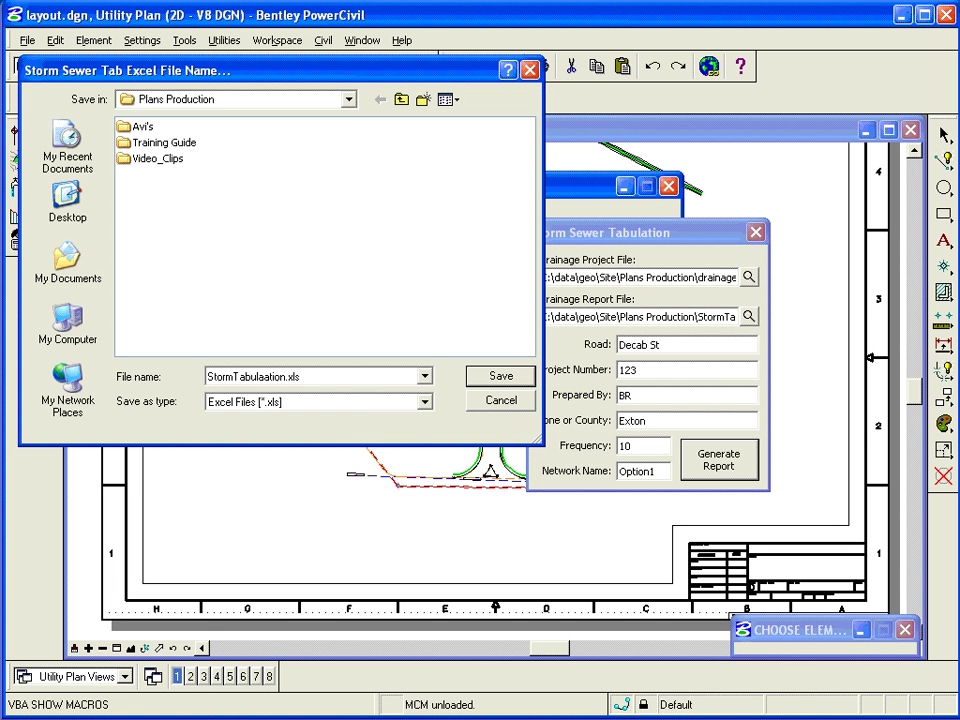
{"action": "left_click", "coordinate": [262, 377]}
{"action": "key", "text": "BackSpace"}
{"action": "left_click", "coordinate": [509, 378]}
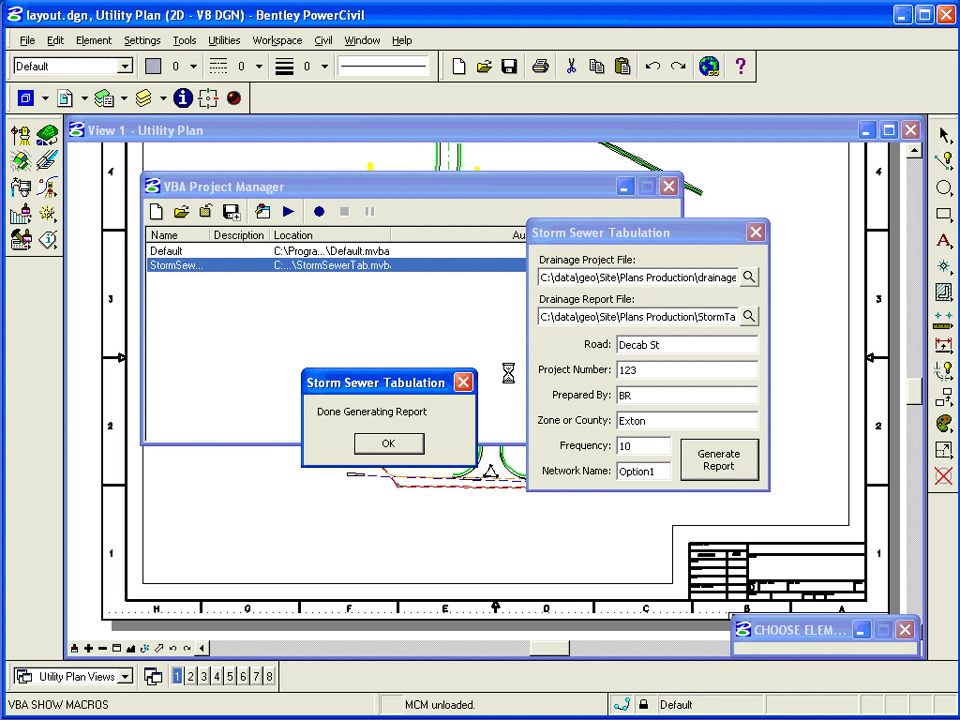
{"action": "left_click", "coordinate": [404, 447]}
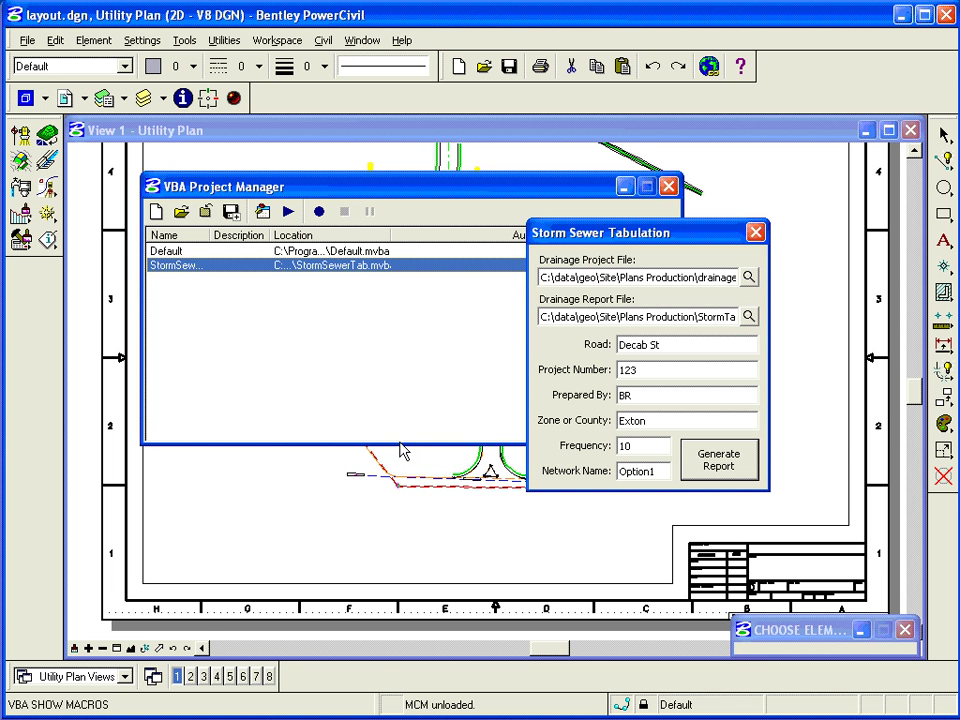
{"action": "key", "text": "alt+Tab"}
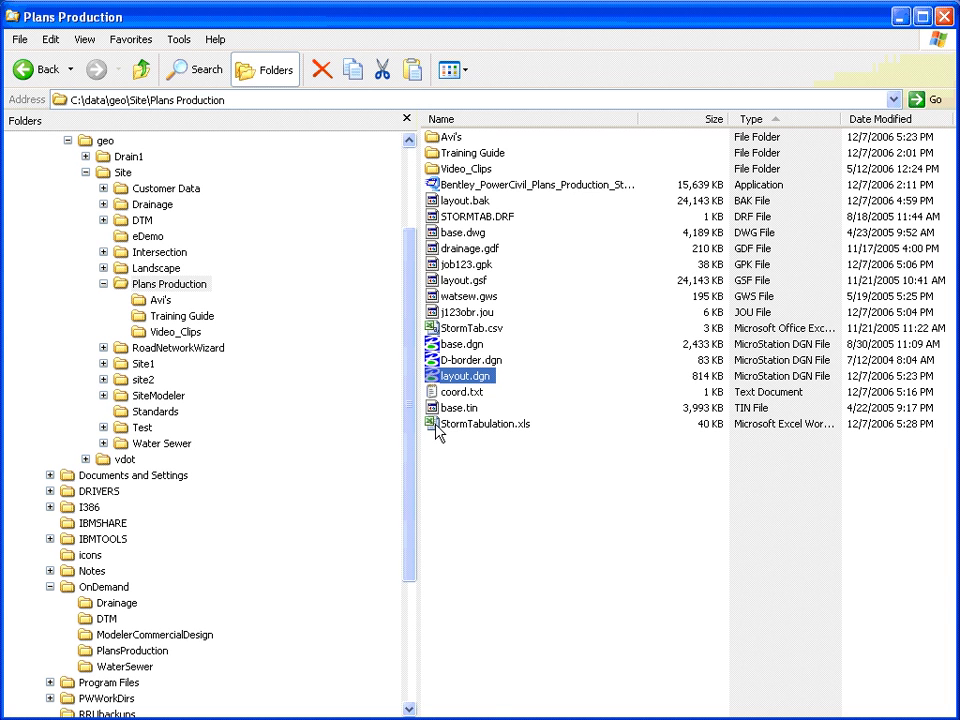
Step: Launch StormTabulation.xls in Microsoft Excel from the file list
{"action": "double_click", "coordinate": [436, 425]}
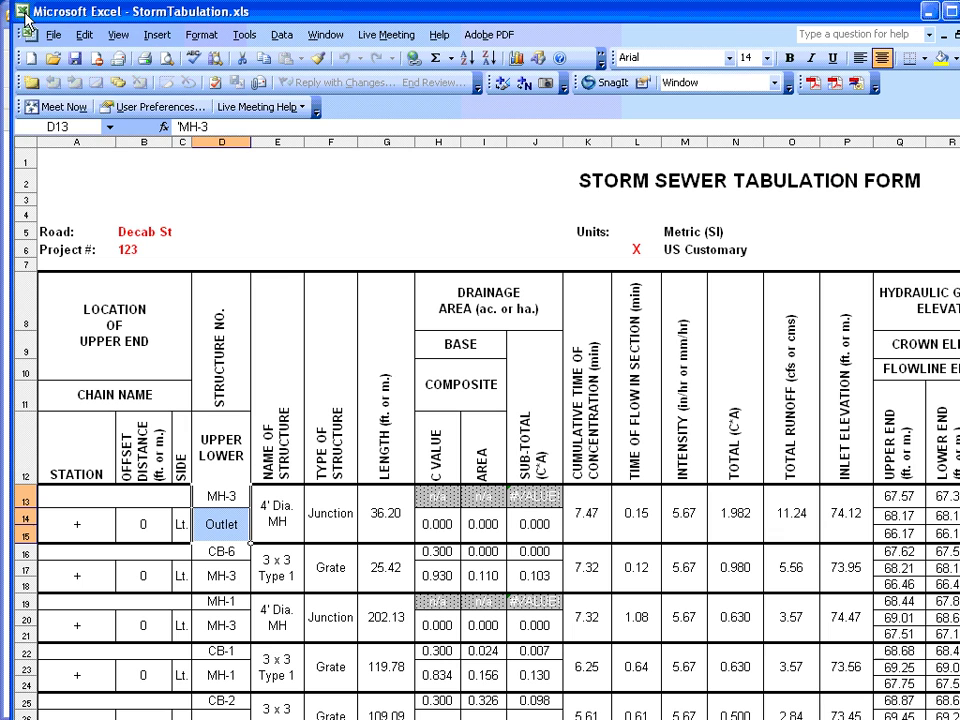
Step: Fit the Excel window to the screen, scroll through the Decab St tabulation, then close Excel
{"action": "left_click", "coordinate": [21, 11]}
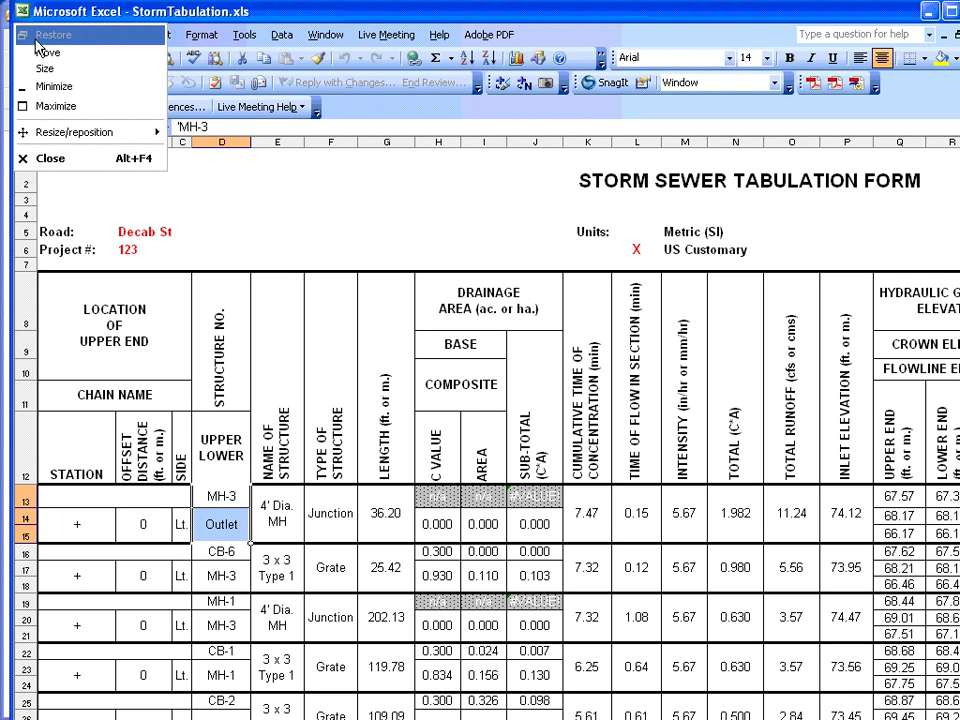
{"action": "mouse_move", "coordinate": [75, 131]}
{"action": "left_click", "coordinate": [150, 163]}
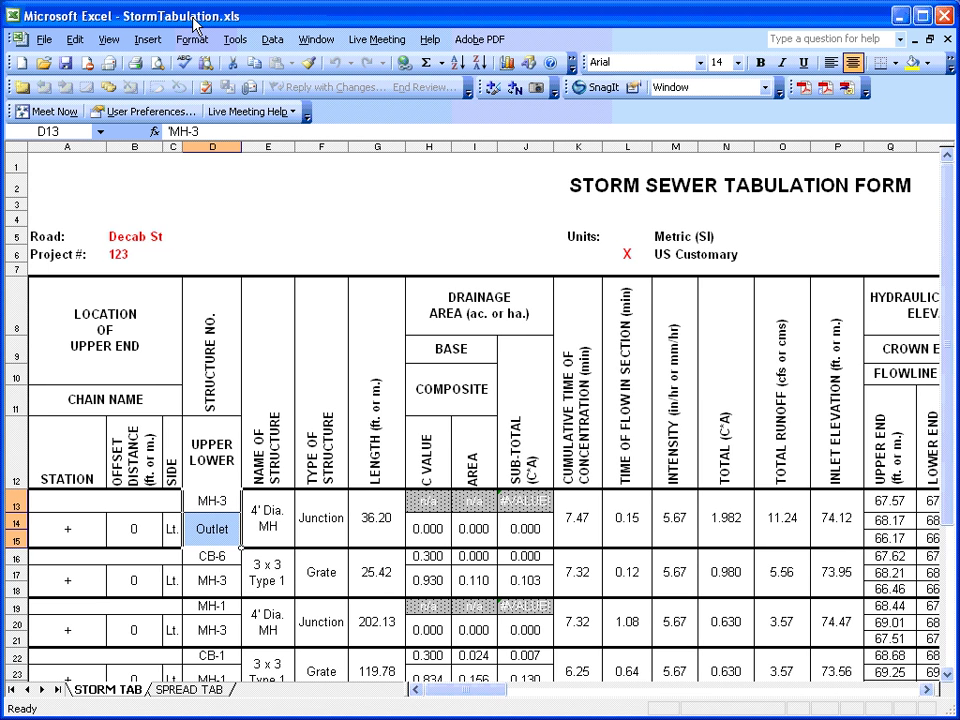
{"action": "scroll", "coordinate": [329, 237], "scroll_direction": "down", "scroll_amount": 3}
{"action": "scroll", "coordinate": [329, 237], "scroll_direction": "up", "scroll_amount": 3}
{"action": "left_click", "coordinate": [943, 14]}
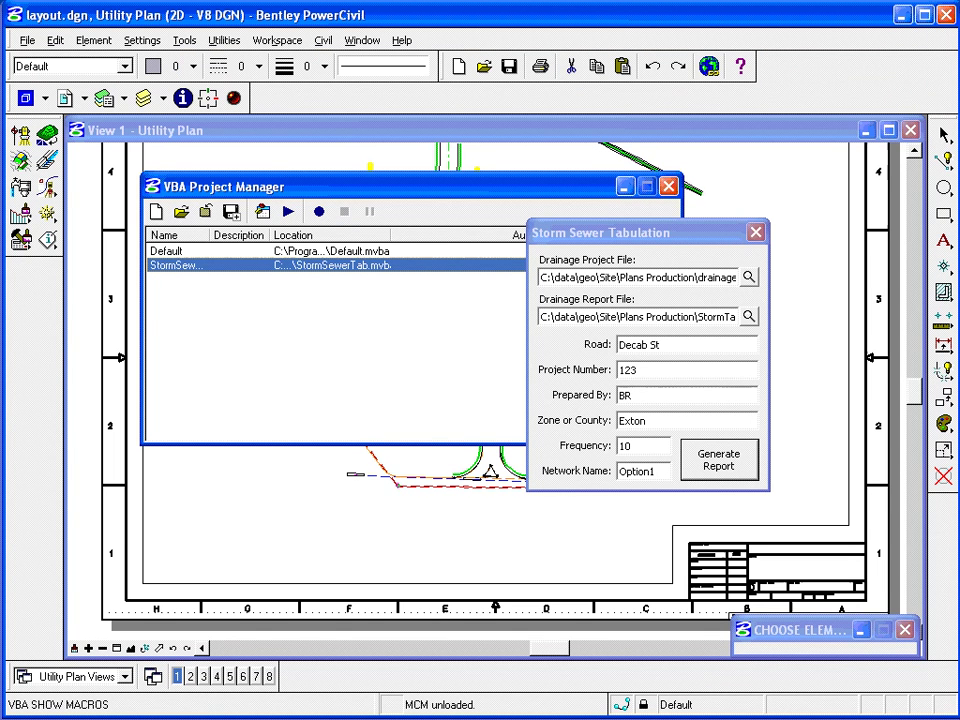
Step: Close the tabulation dialogs and load drgScheduleReport.mvba in the VBA Project Manager
{"action": "left_click", "coordinate": [757, 233]}
{"action": "left_click", "coordinate": [669, 186]}
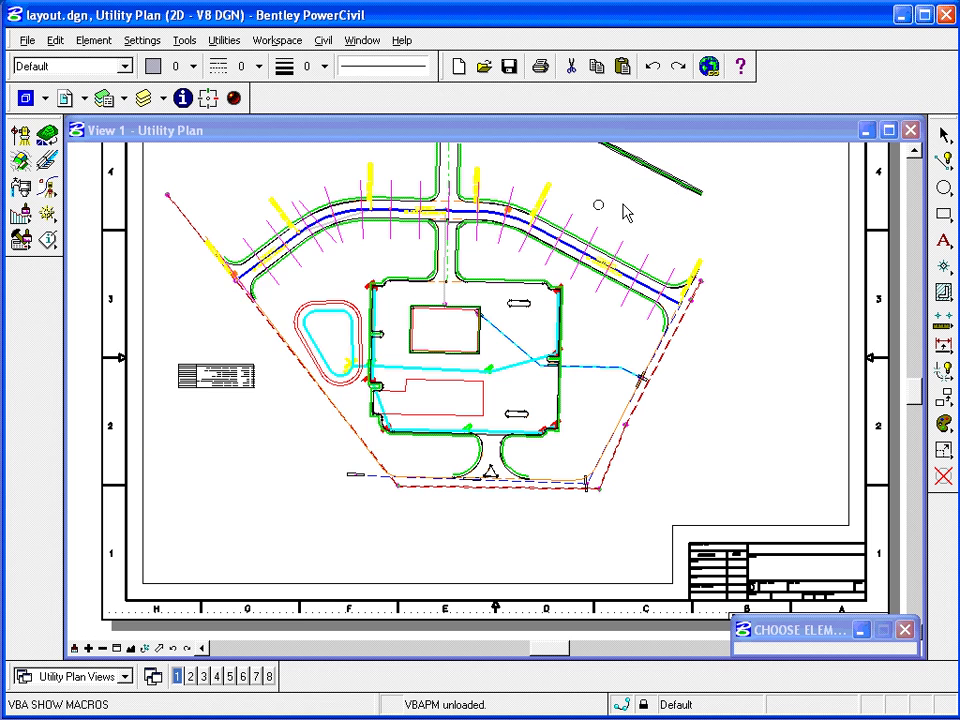
{"action": "left_click", "coordinate": [225, 40]}
{"action": "mouse_move", "coordinate": [265, 375]}
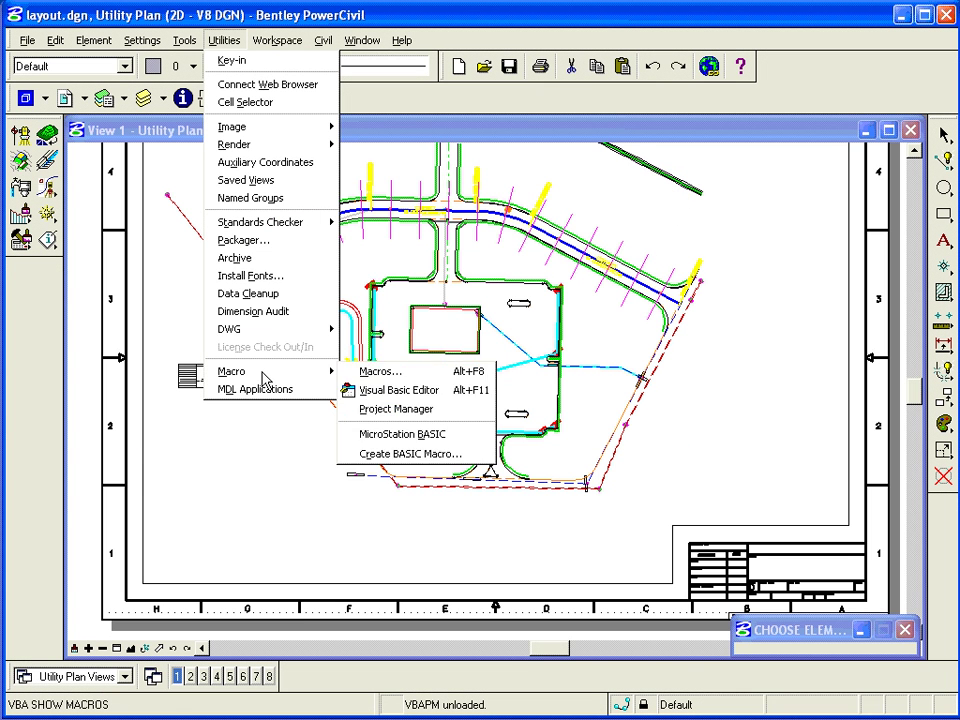
{"action": "left_click", "coordinate": [375, 408]}
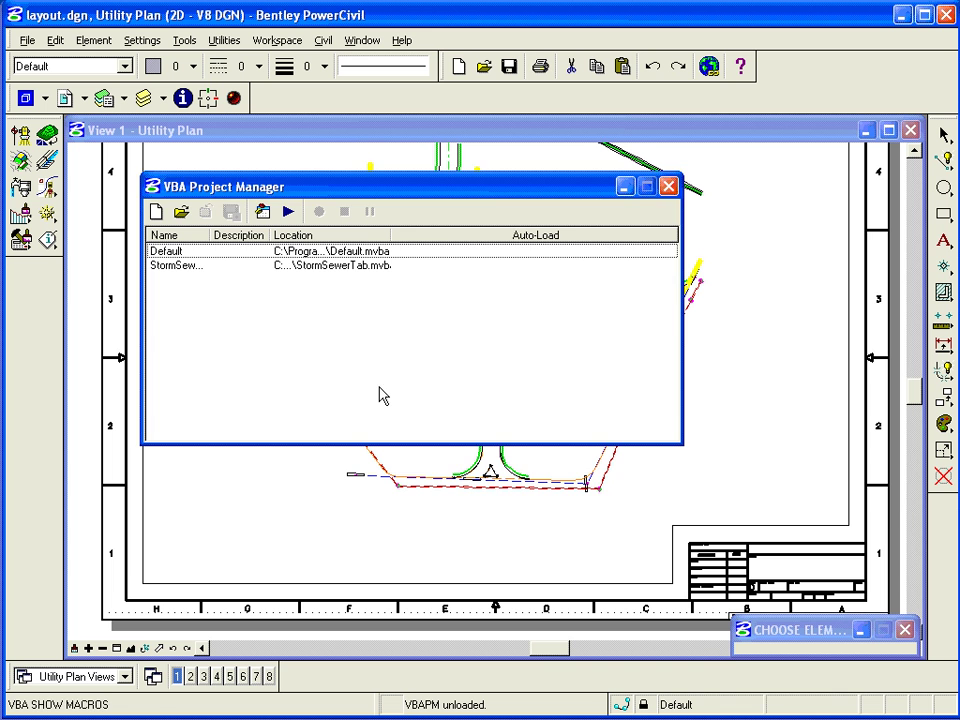
{"action": "left_click", "coordinate": [181, 212]}
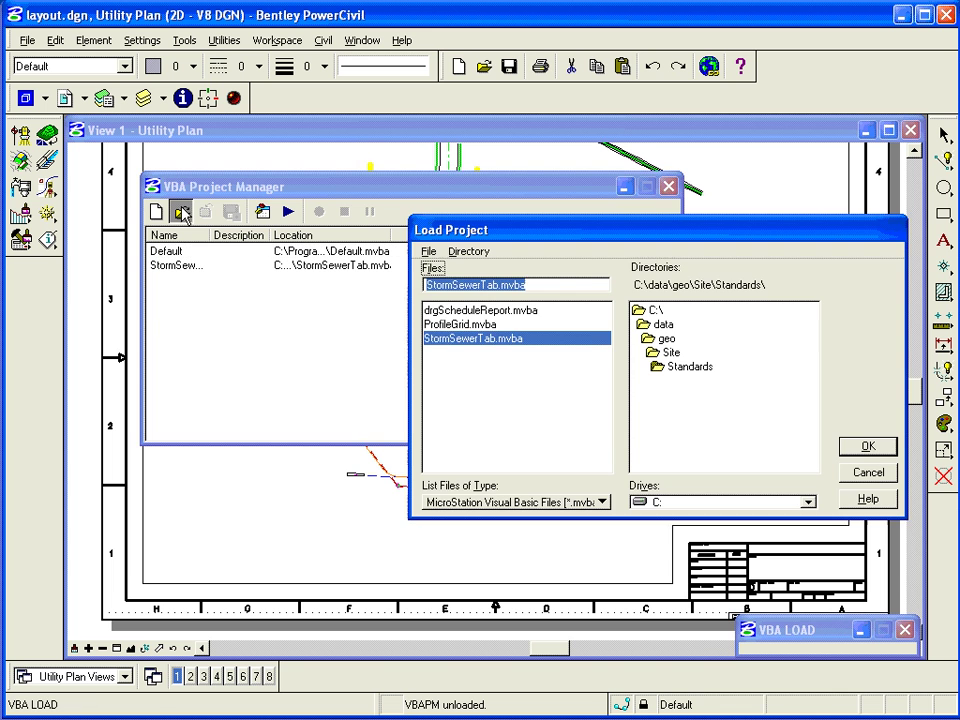
{"action": "left_click", "coordinate": [468, 311]}
{"action": "left_click", "coordinate": [868, 445]}
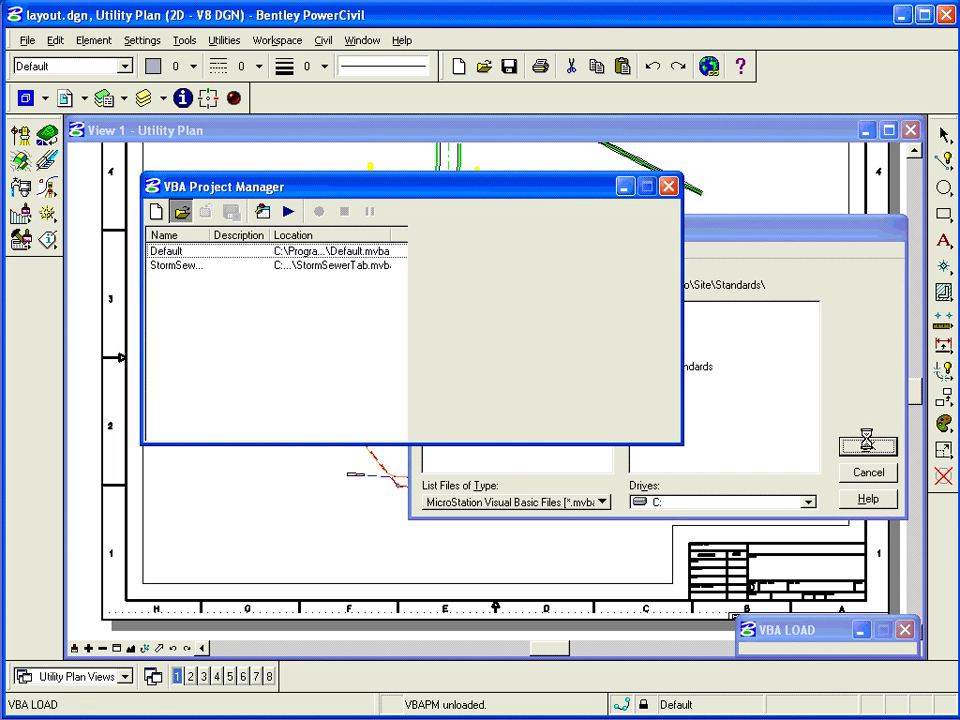
Step: Run the modDrgSchReport.openDrgScheduleReportDialog macro from the DrgSchedule project
{"action": "left_click", "coordinate": [200, 282]}
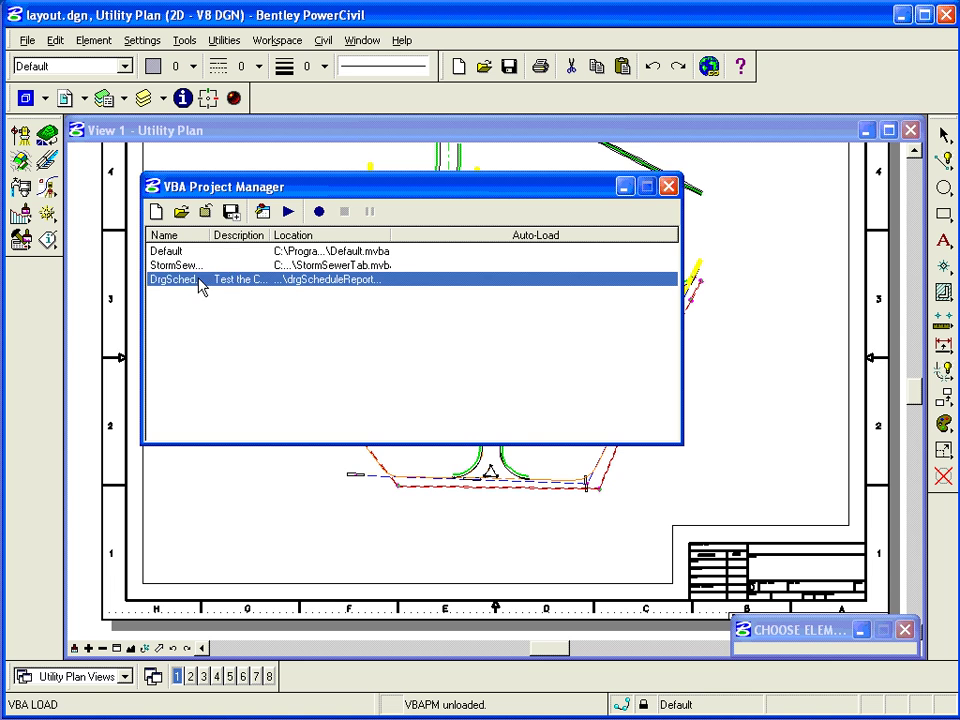
{"action": "left_click", "coordinate": [289, 212]}
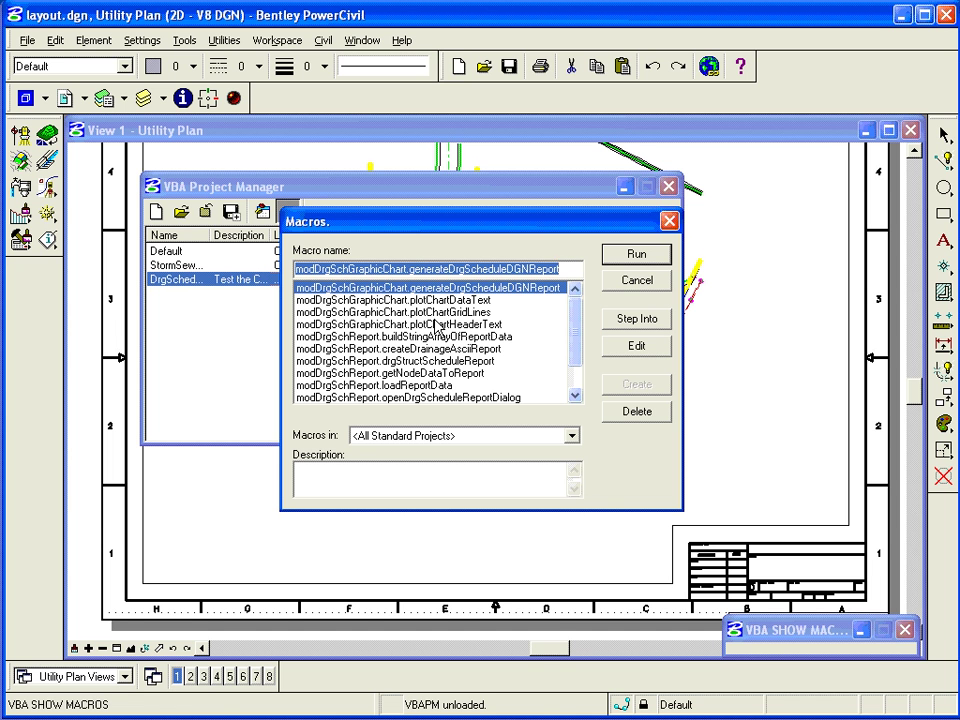
{"action": "left_click", "coordinate": [370, 397]}
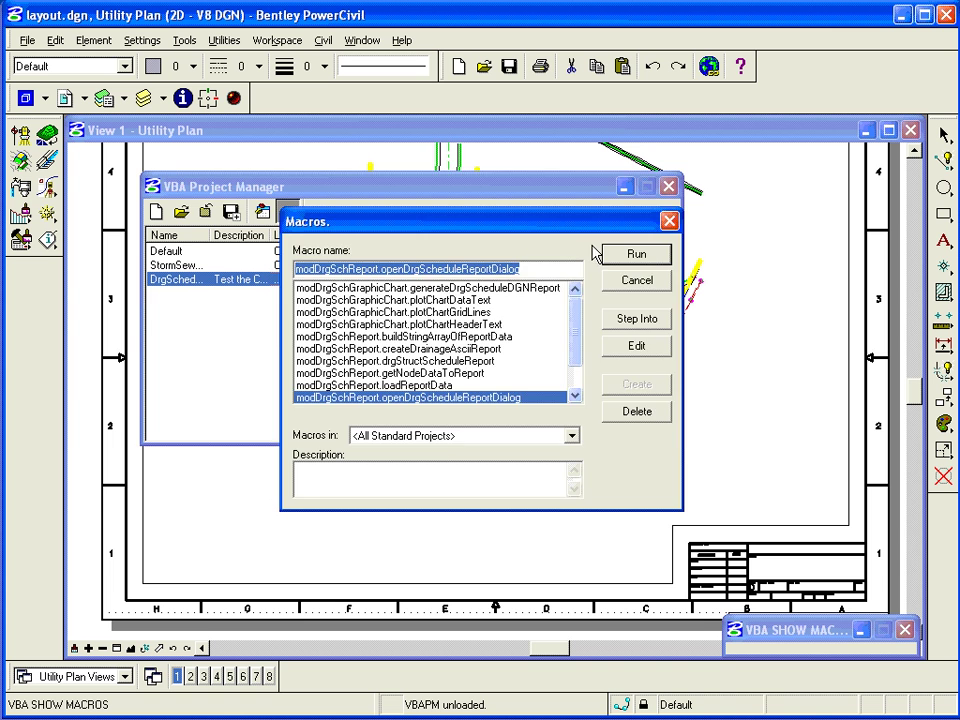
{"action": "left_click", "coordinate": [628, 254]}
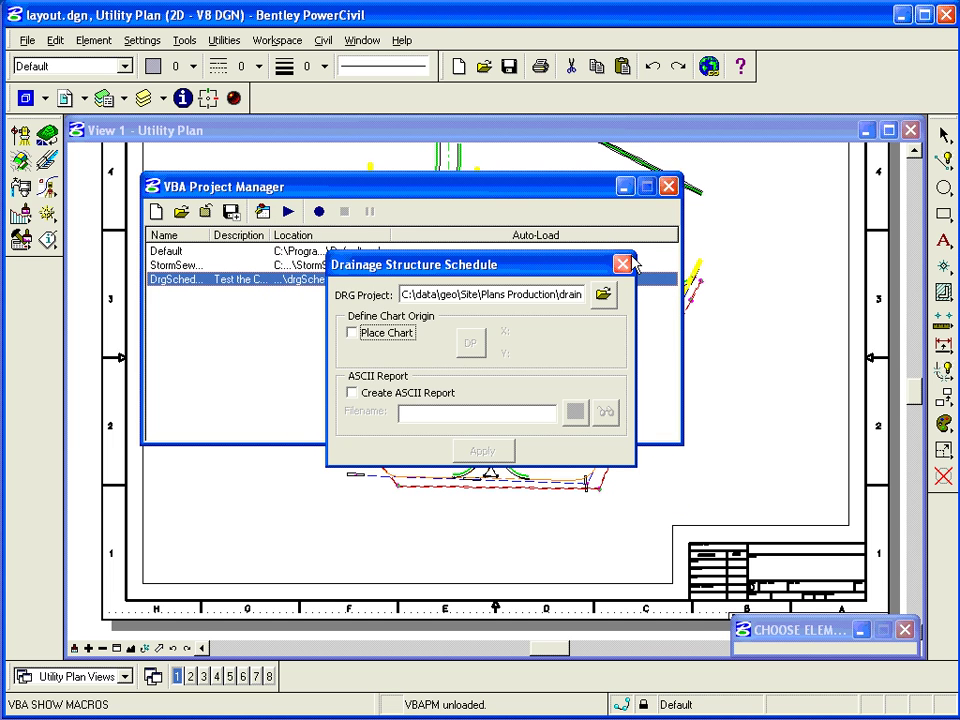
Step: Set drainage.gdf as the schedule's drainage project file
{"action": "left_click", "coordinate": [605, 296]}
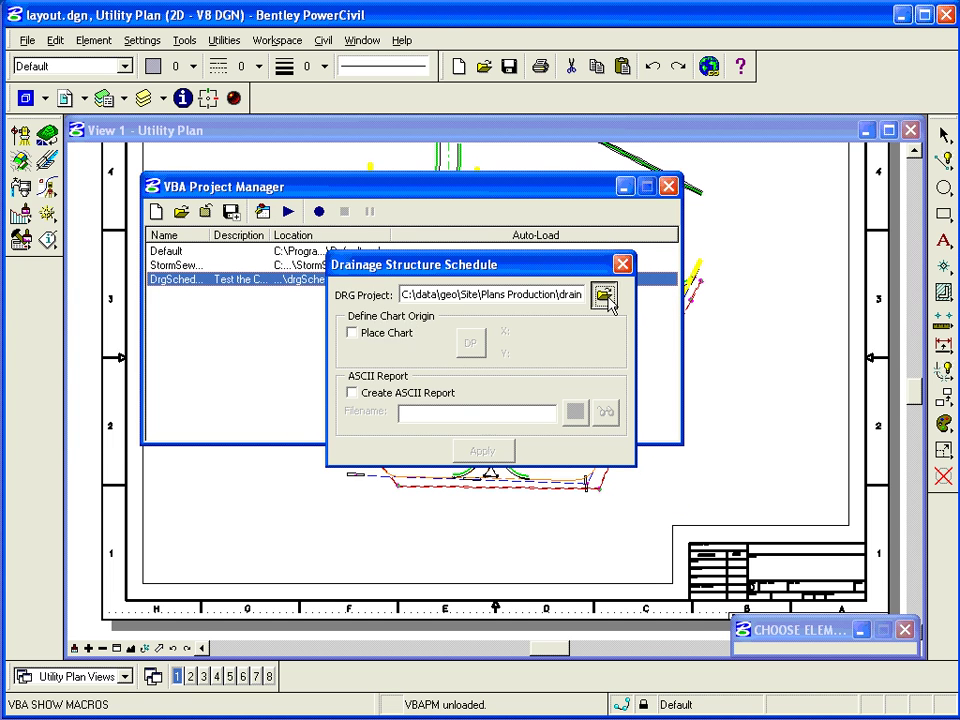
{"action": "left_click", "coordinate": [150, 175]}
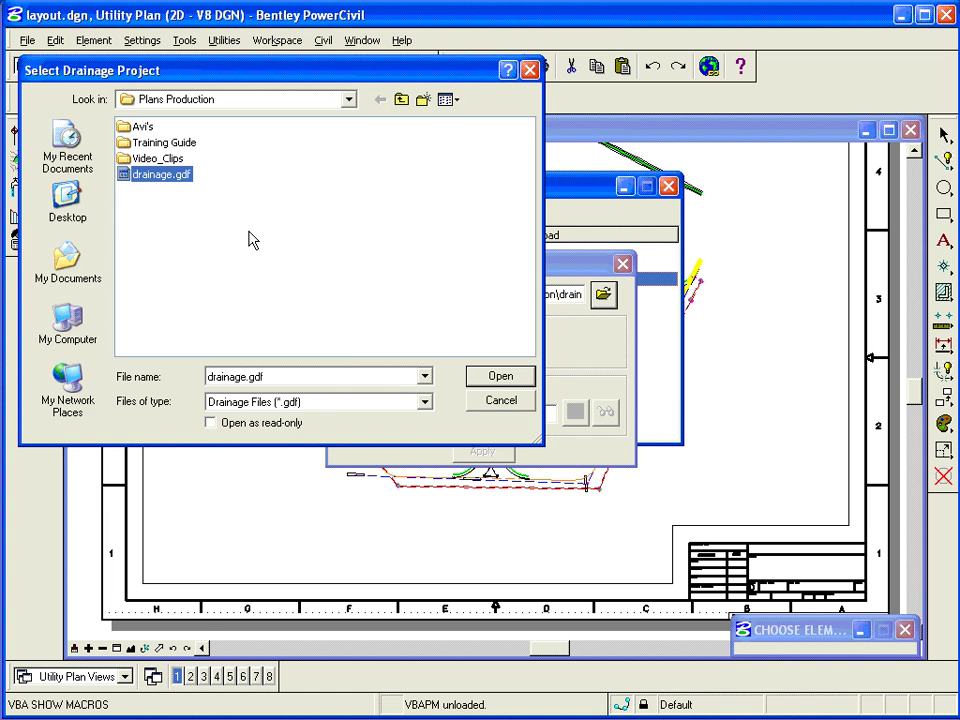
{"action": "left_click", "coordinate": [497, 378]}
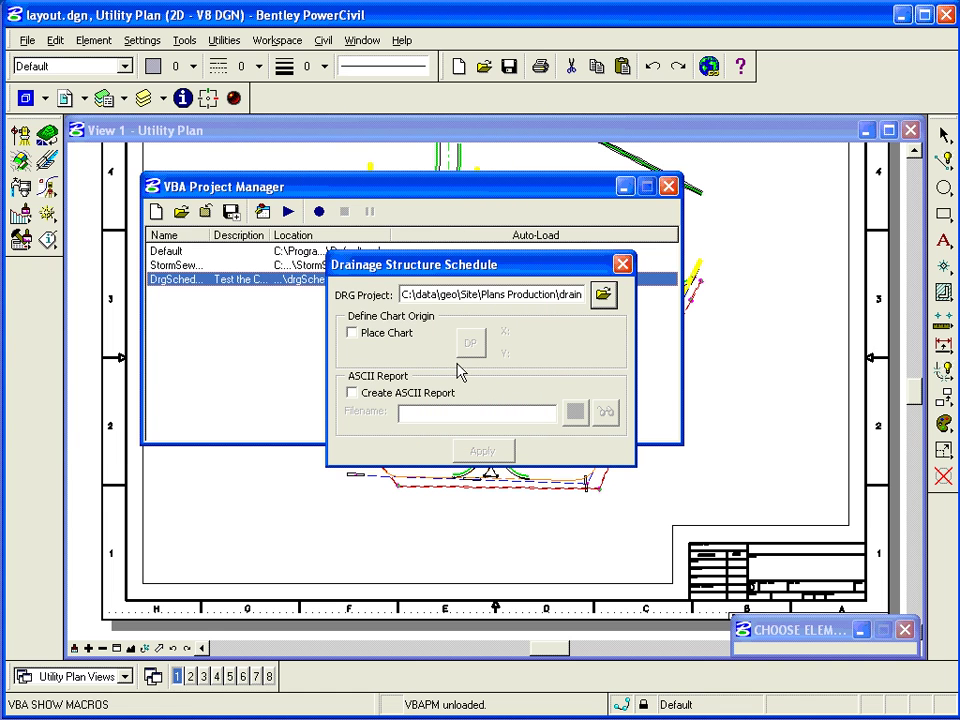
Step: Enable chart placement and set its origin beside the site's lower-right edge in an unrotated view
{"action": "left_click", "coordinate": [353, 334]}
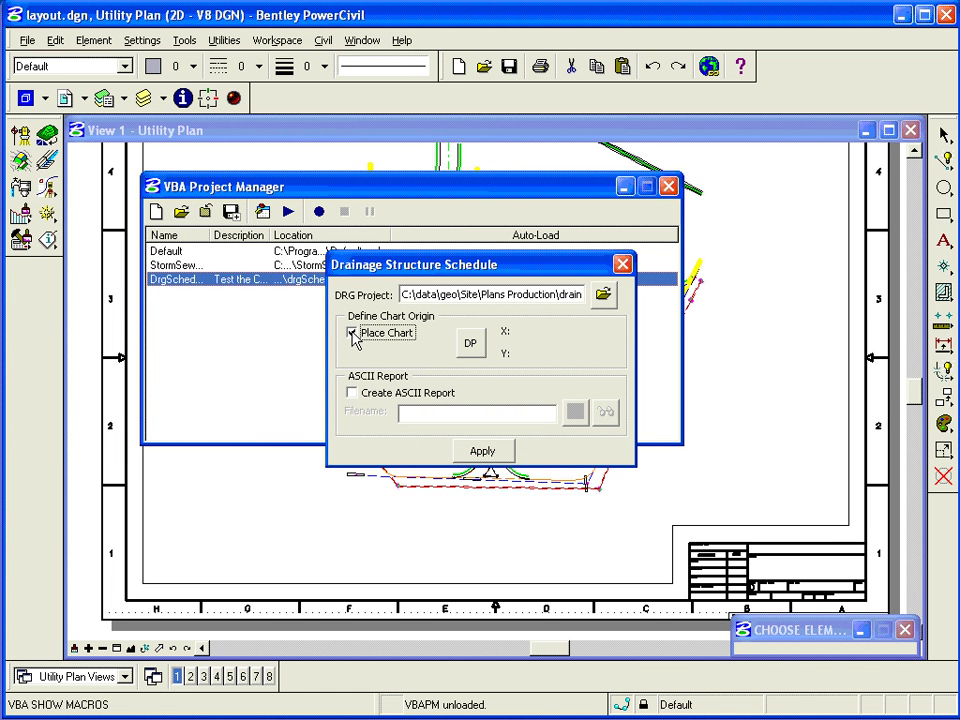
{"action": "left_click", "coordinate": [467, 348]}
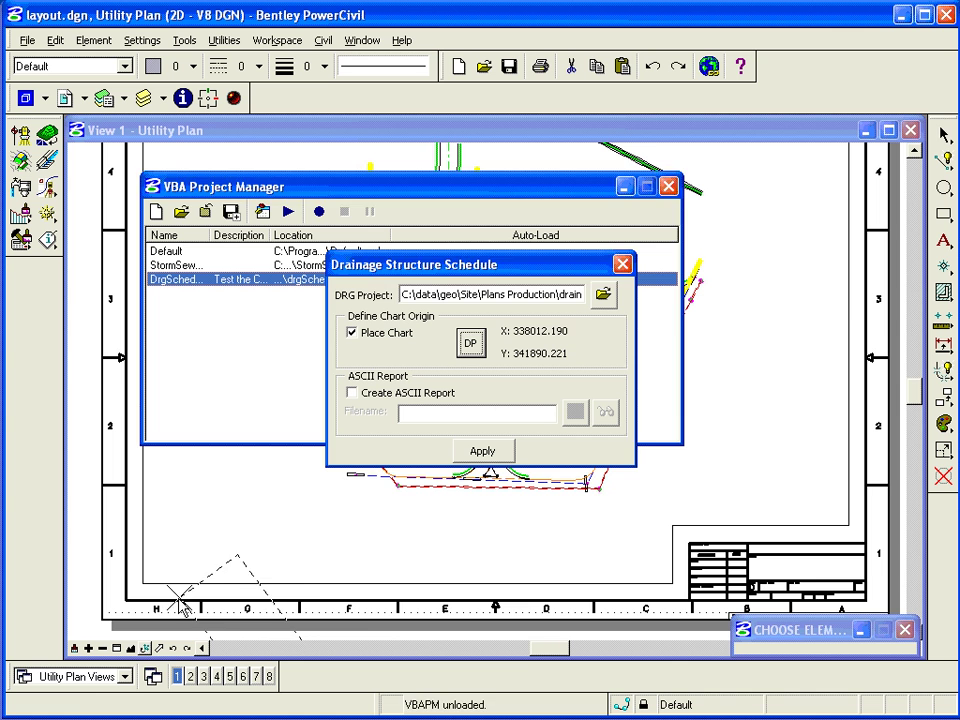
{"action": "left_click", "coordinate": [229, 529]}
{"action": "left_click", "coordinate": [144, 649]}
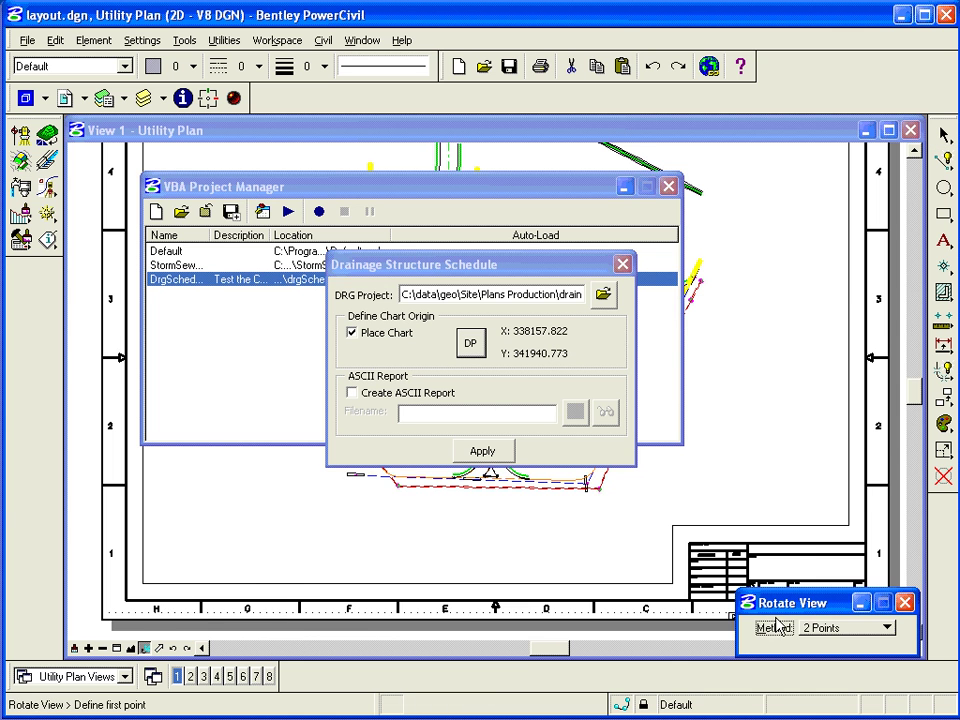
{"action": "left_click", "coordinate": [830, 630]}
{"action": "left_click", "coordinate": [831, 703]}
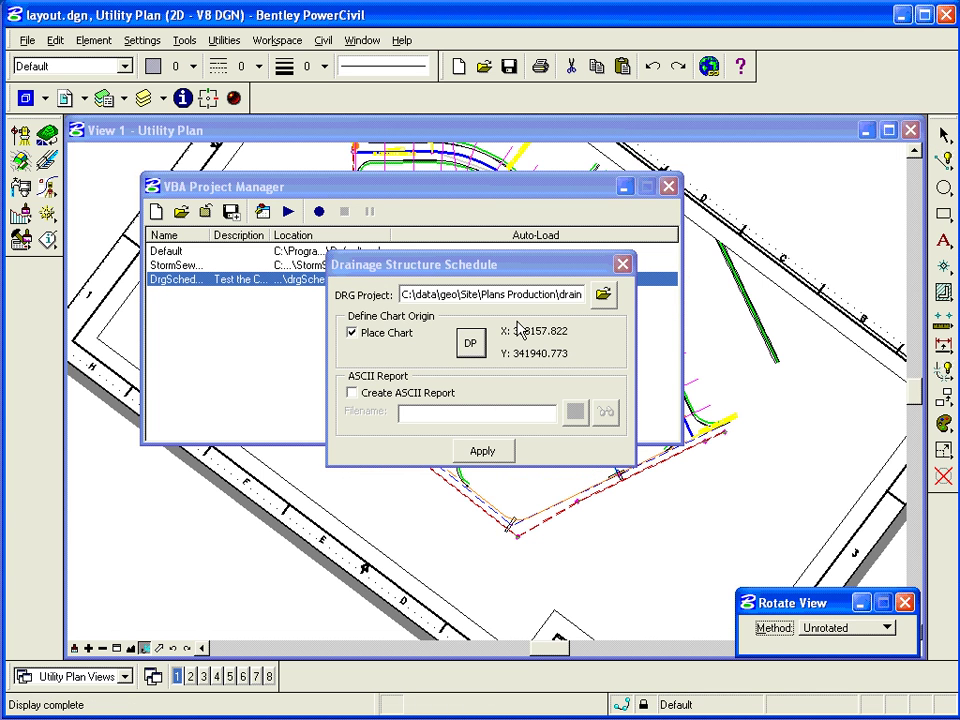
{"action": "left_click", "coordinate": [472, 350]}
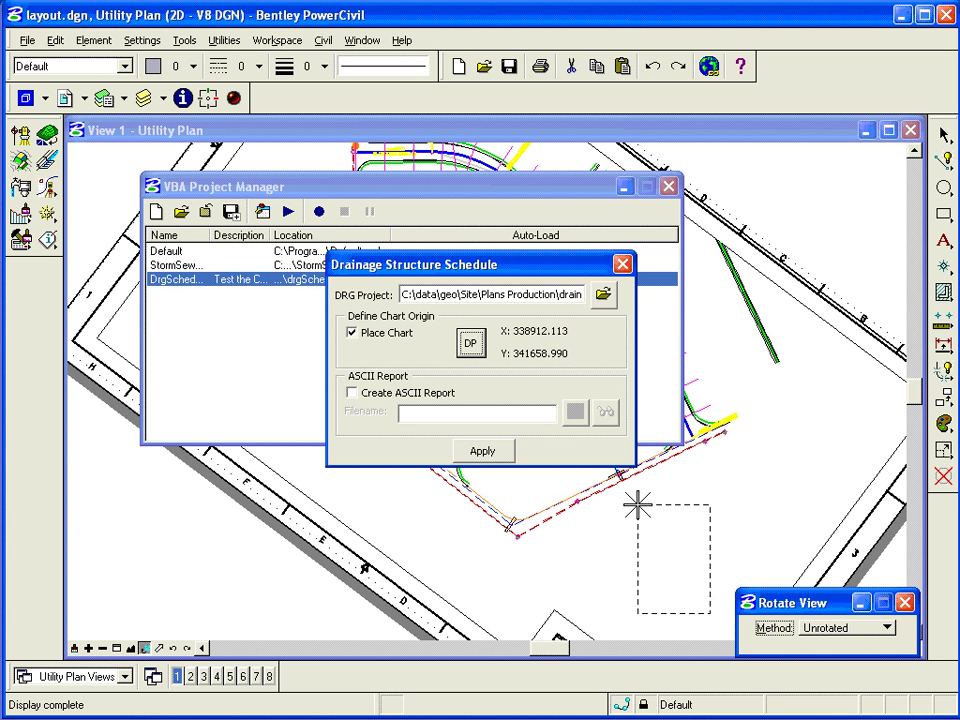
{"action": "left_click", "coordinate": [639, 497]}
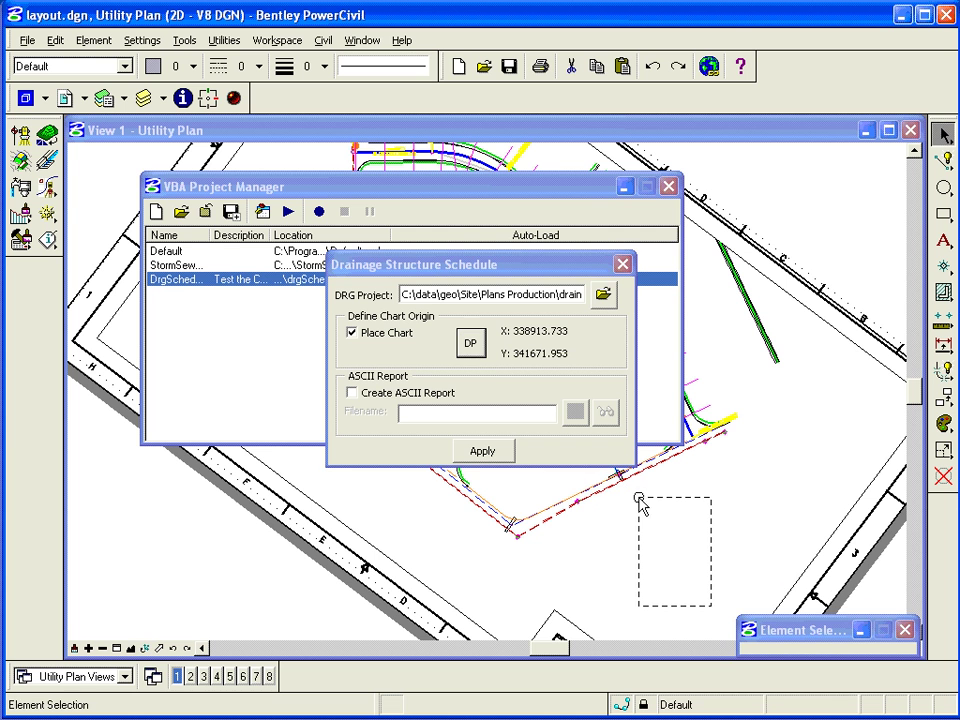
Step: Turn on an ASCII report named NodeReport.txt and apply to place the schedule table
{"action": "left_click", "coordinate": [365, 396]}
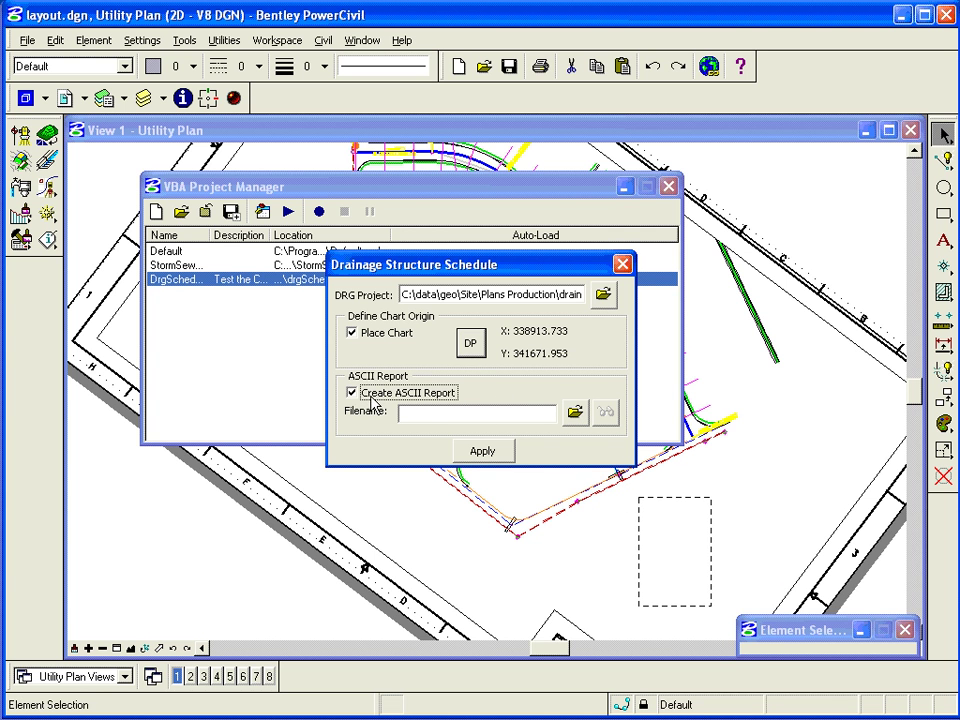
{"action": "left_click", "coordinate": [420, 411]}
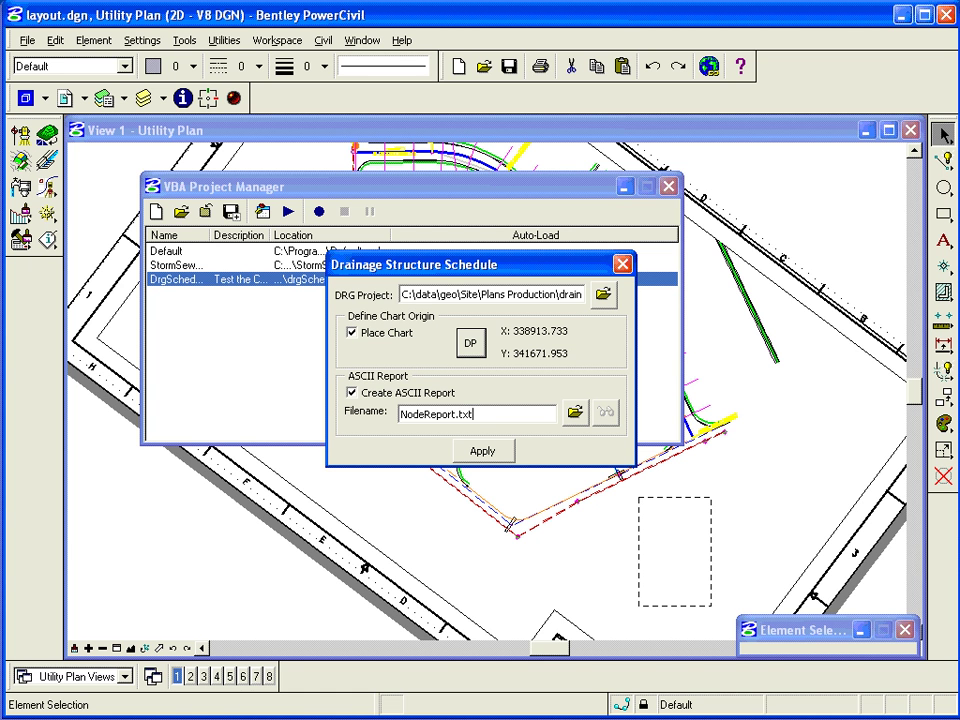
{"action": "left_click", "coordinate": [486, 451]}
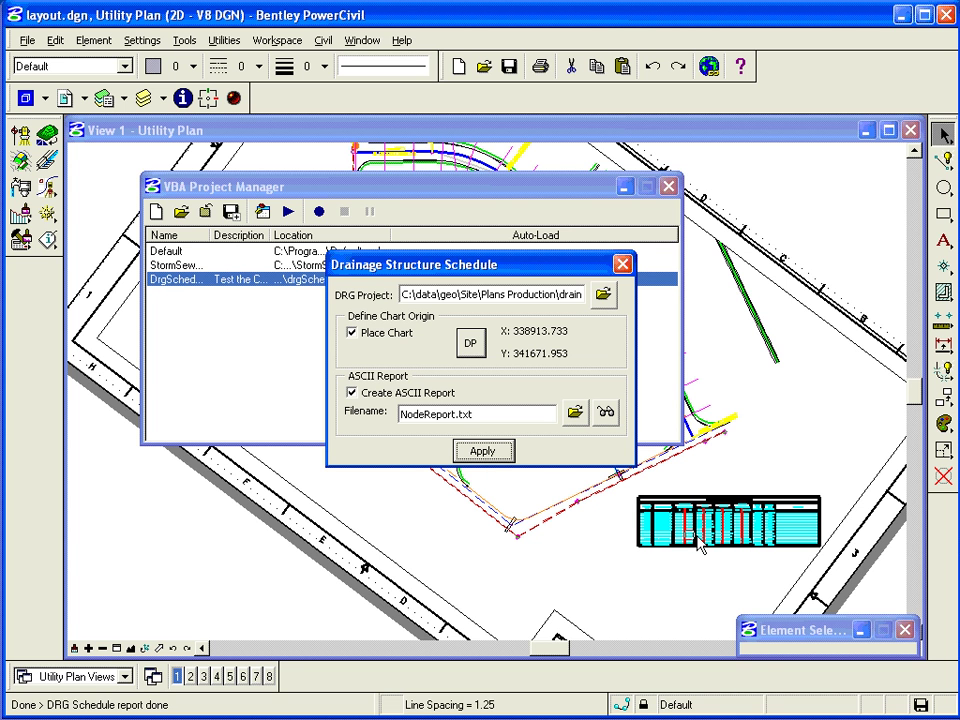
Step: Close the schedule and VBA dialogs, then rotate the plan view by two points along the sheet border
{"action": "left_click", "coordinate": [621, 266]}
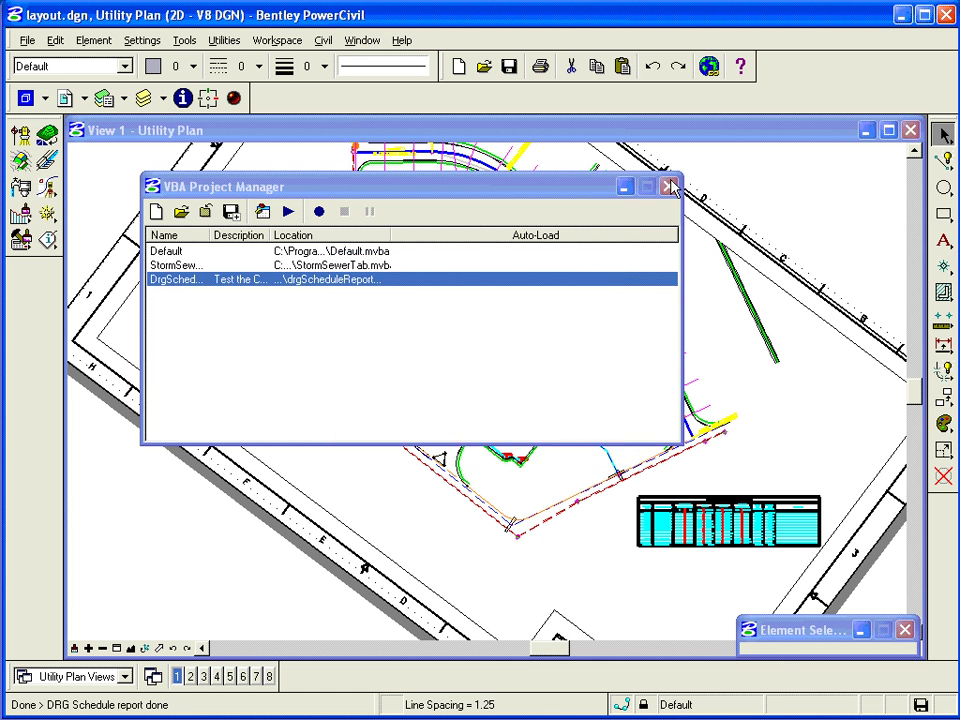
{"action": "left_click", "coordinate": [668, 186]}
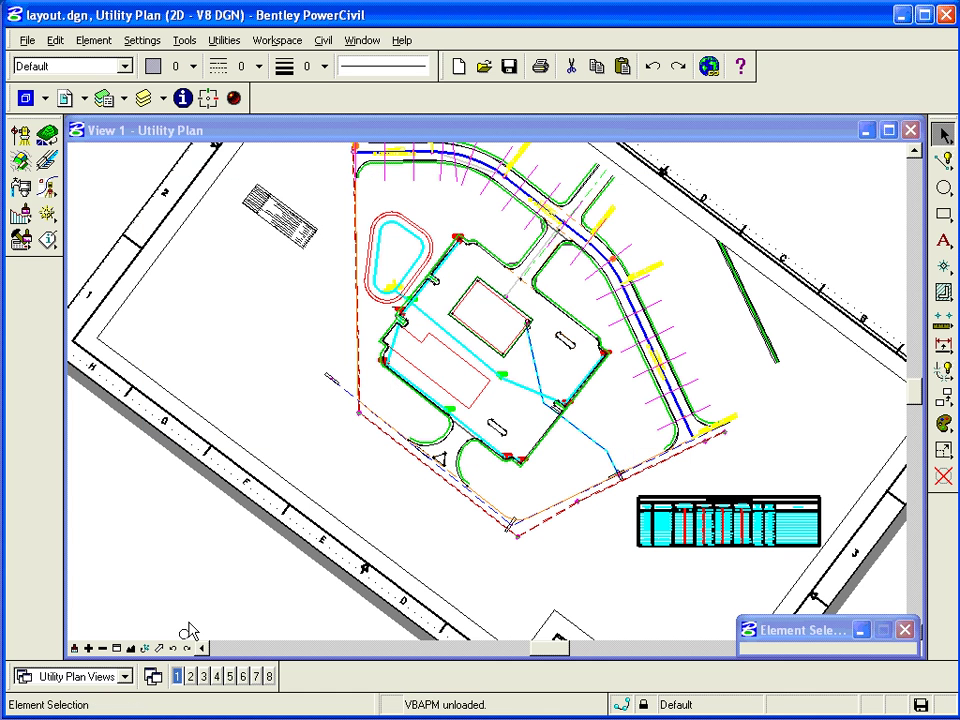
{"action": "left_click", "coordinate": [145, 648]}
{"action": "left_click", "coordinate": [93, 333]}
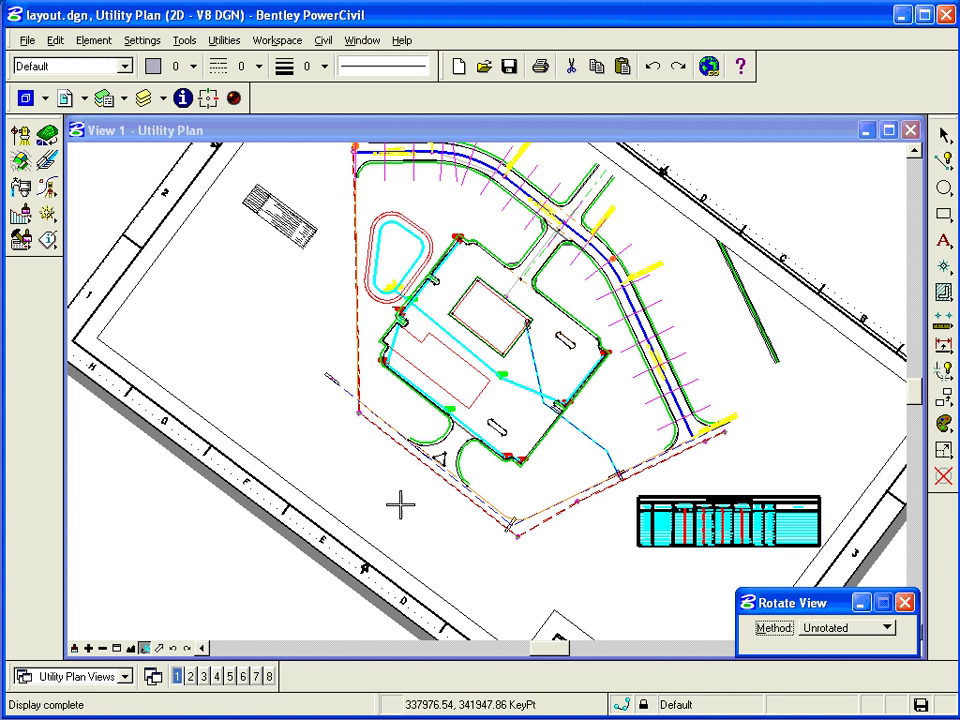
{"action": "left_click", "coordinate": [842, 628]}
{"action": "left_click", "coordinate": [830, 611]}
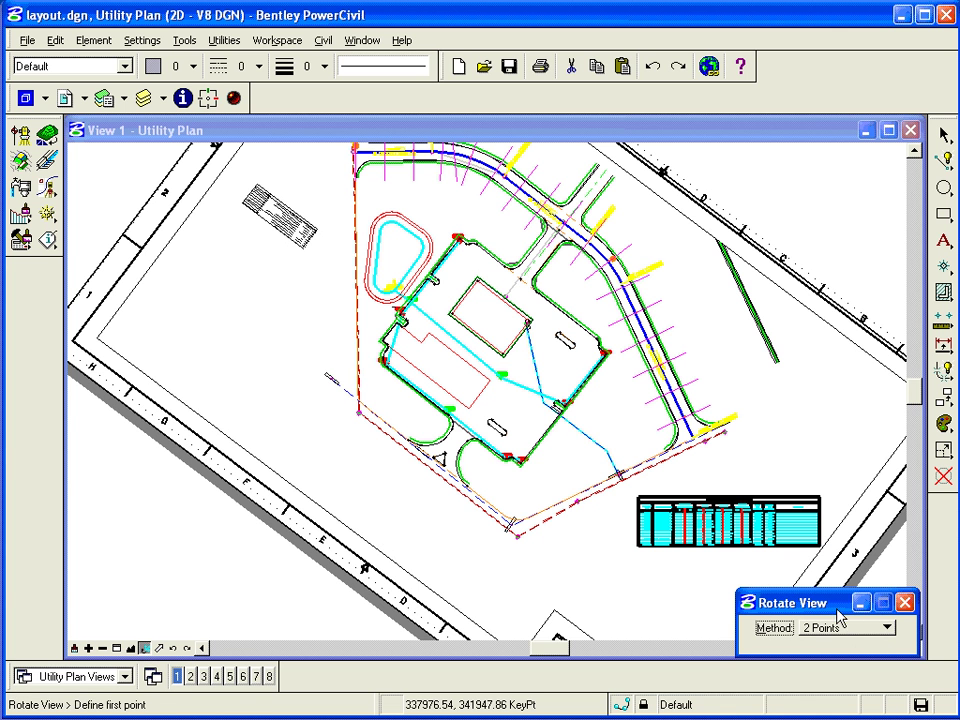
{"action": "left_click", "coordinate": [96, 336]}
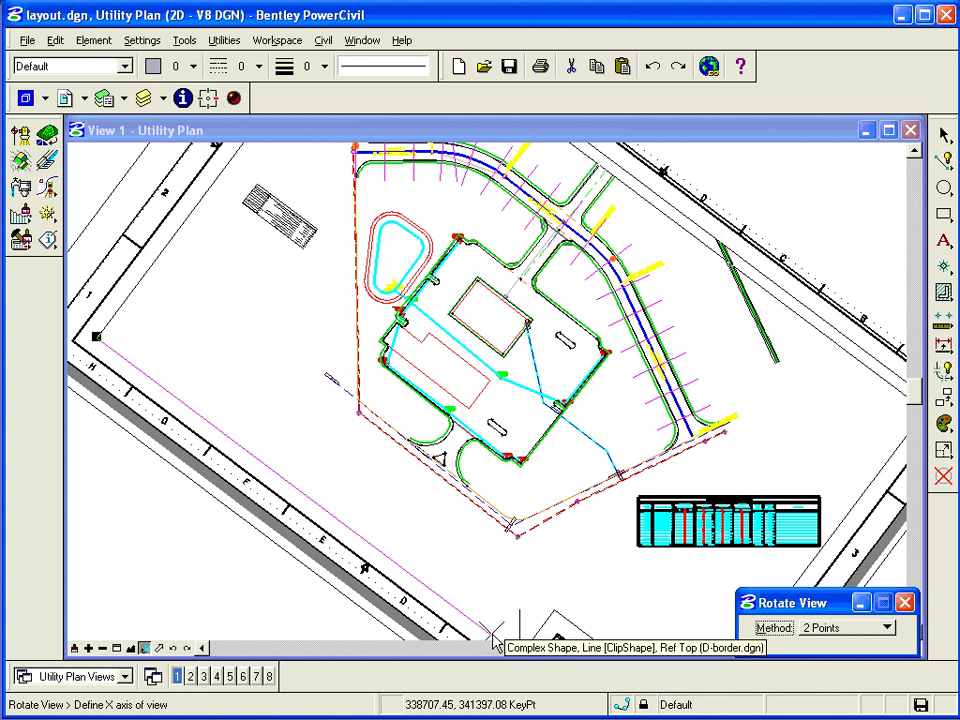
{"action": "left_click", "coordinate": [374, 485]}
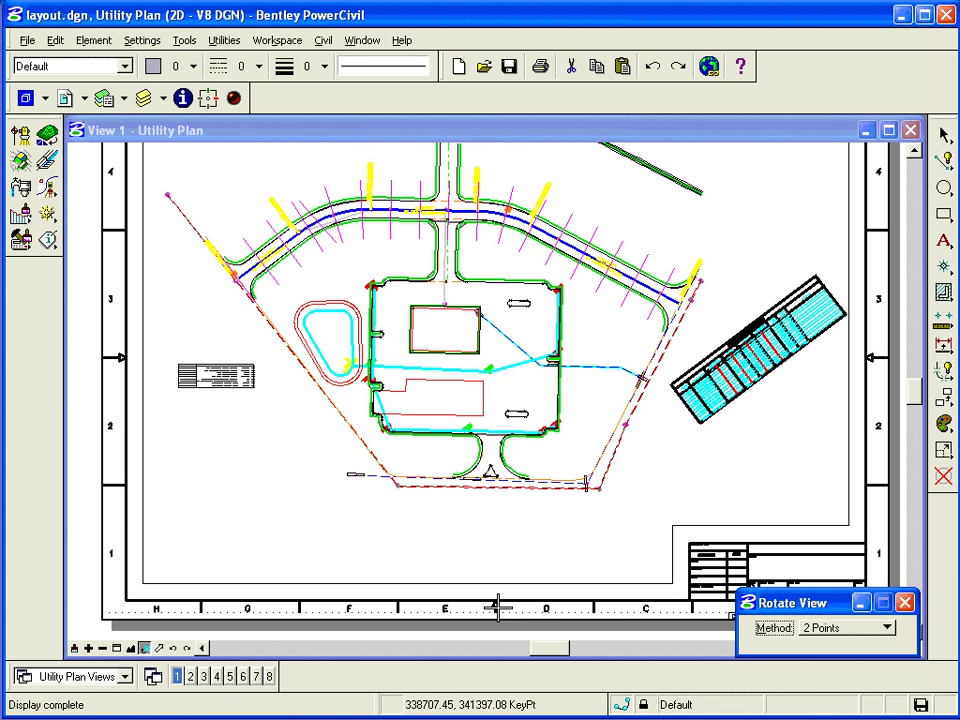
Step: Start the Rotate element tool and cancel the building picked by mistake
{"action": "left_click", "coordinate": [943, 396]}
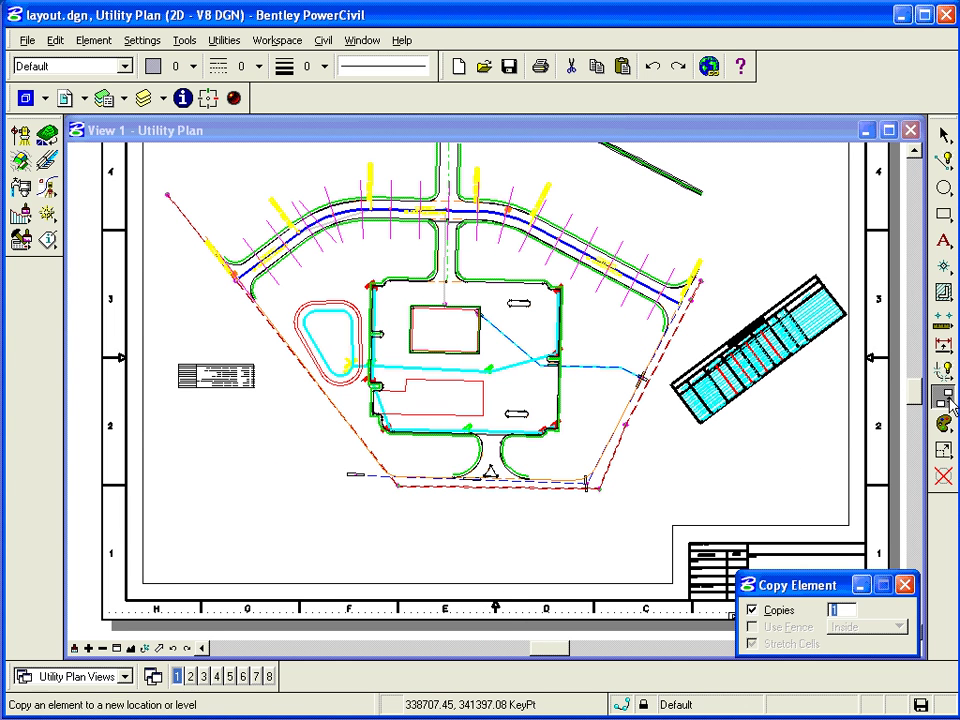
{"action": "left_click_drag", "start_coordinate": [943, 396], "coordinate": [833, 398]}
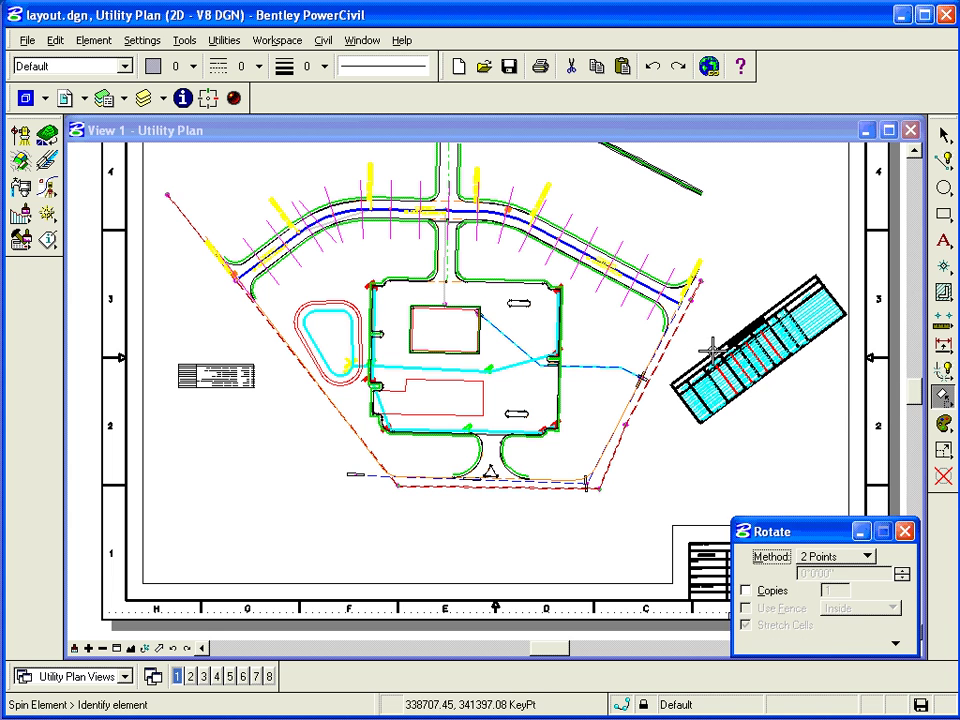
{"action": "left_click", "coordinate": [707, 343]}
{"action": "right_click", "coordinate": [692, 339]}
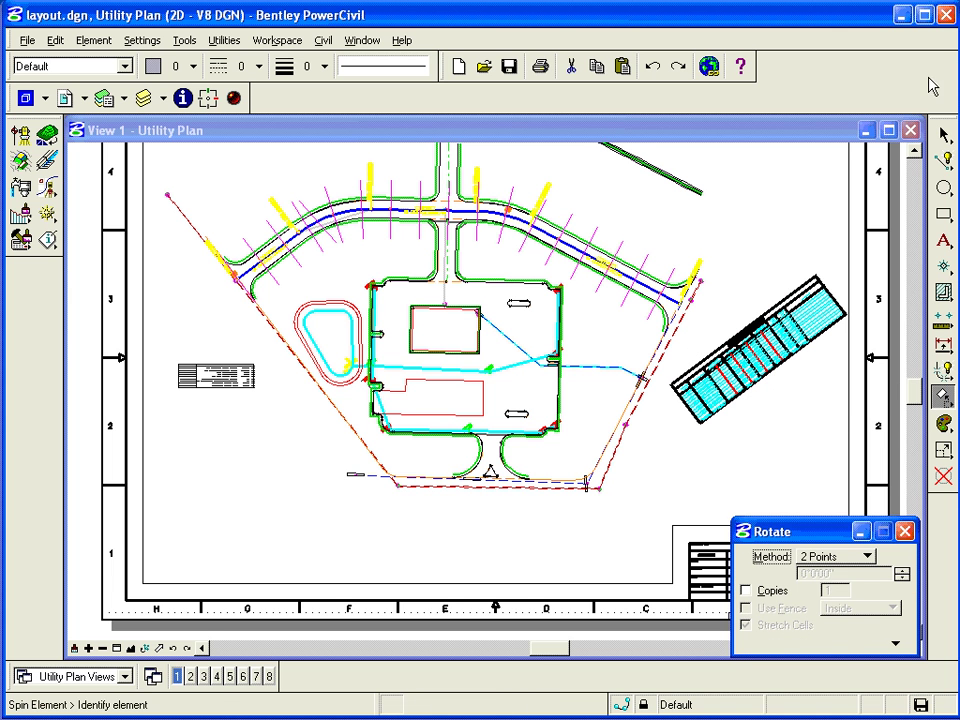
Step: Select the whole schedule table by drawing a PowerSelector shape outline around it
{"action": "left_click", "coordinate": [943, 158]}
{"action": "left_click_drag", "start_coordinate": [943, 138], "coordinate": [829, 133]}
{"action": "left_click", "coordinate": [841, 587]}
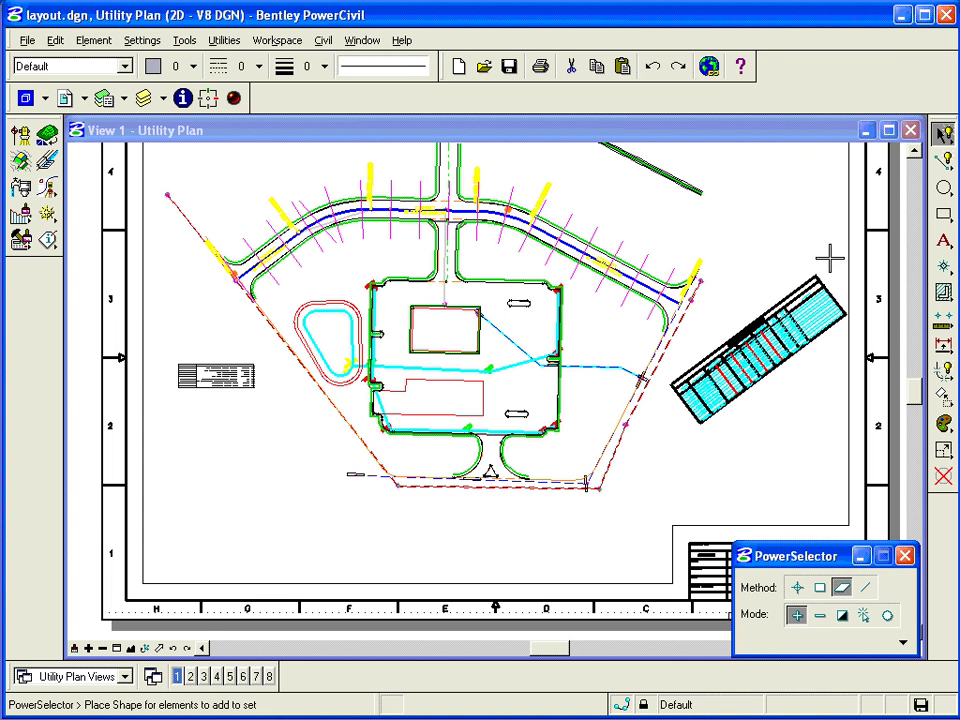
{"action": "left_click", "coordinate": [818, 259]}
{"action": "left_click", "coordinate": [849, 315]}
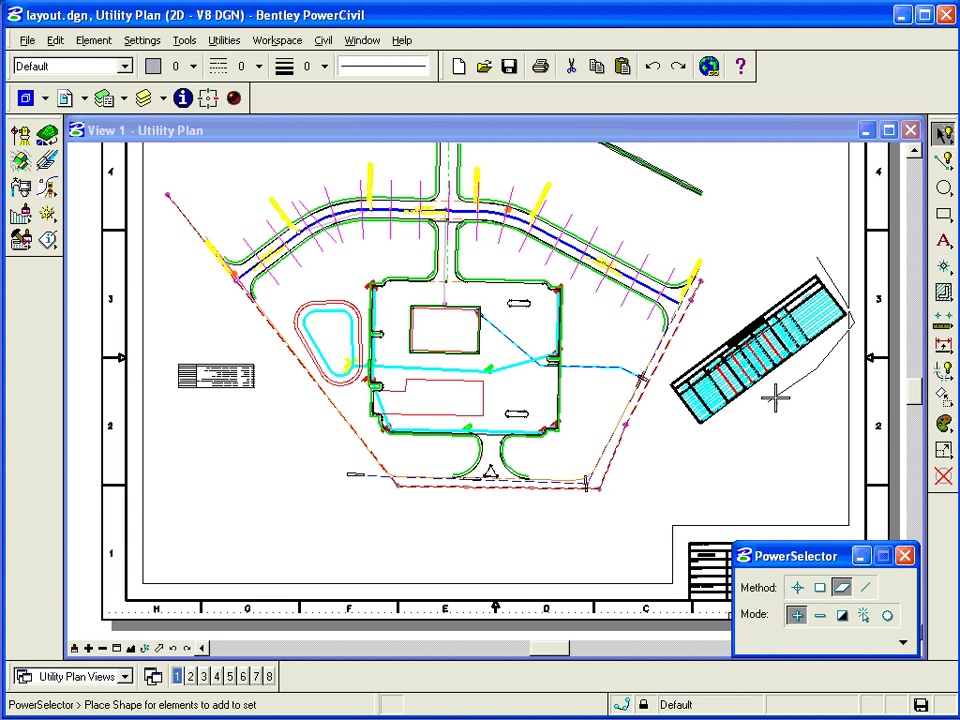
{"action": "left_click", "coordinate": [775, 398]}
{"action": "left_click", "coordinate": [681, 446]}
{"action": "left_click", "coordinate": [813, 252]}
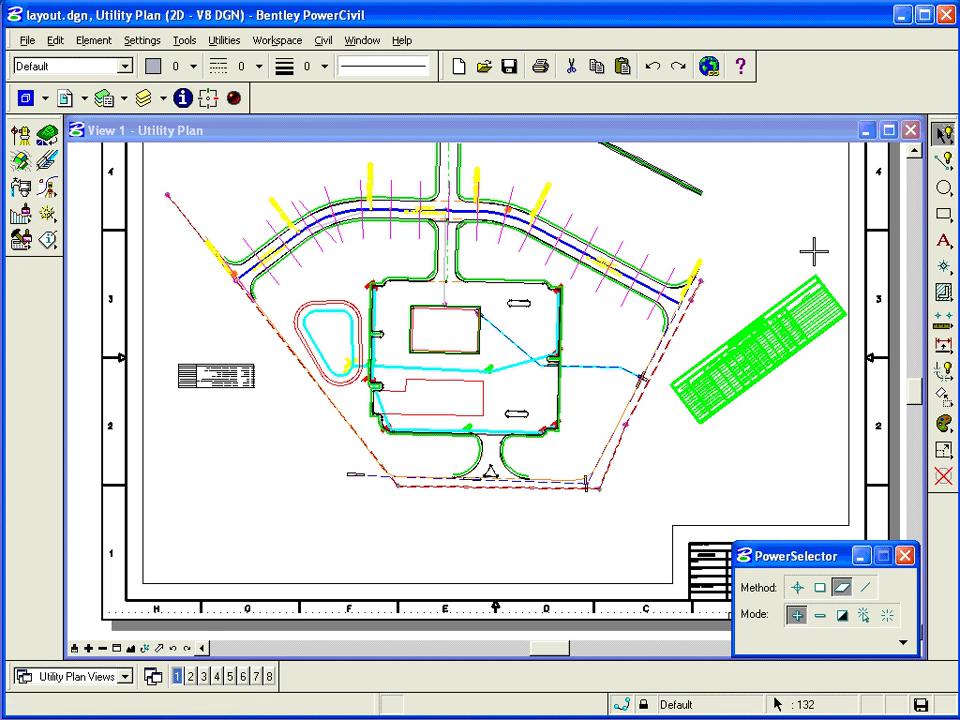
Step: Rotate the selected table about a pivot on it so it sits level with the sheet
{"action": "left_click", "coordinate": [943, 396]}
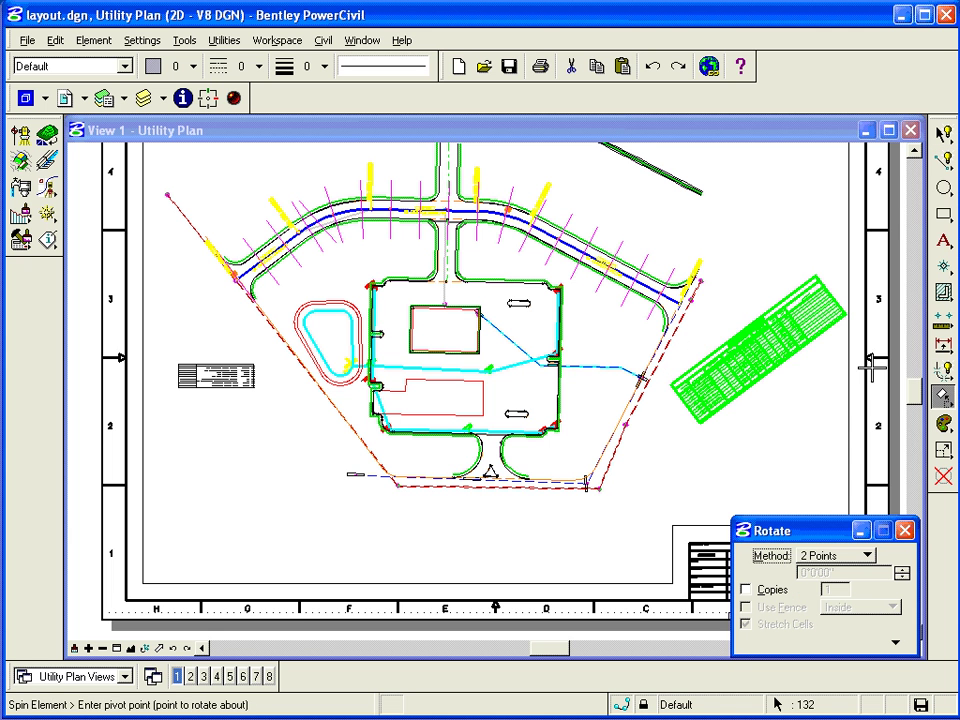
{"action": "left_click", "coordinate": [718, 368]}
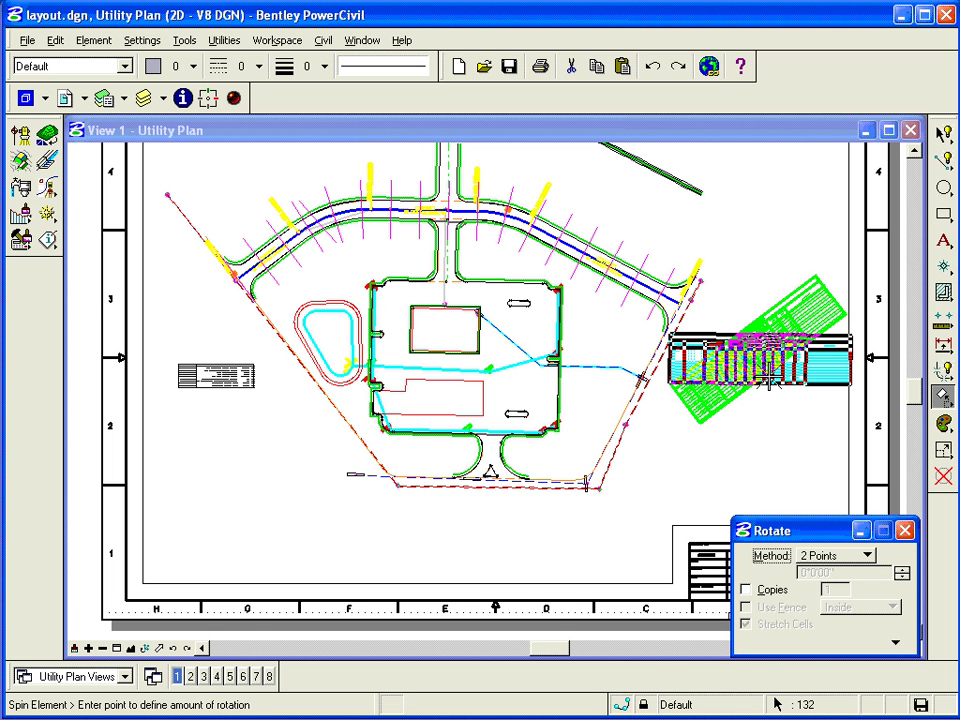
{"action": "left_click", "coordinate": [770, 378]}
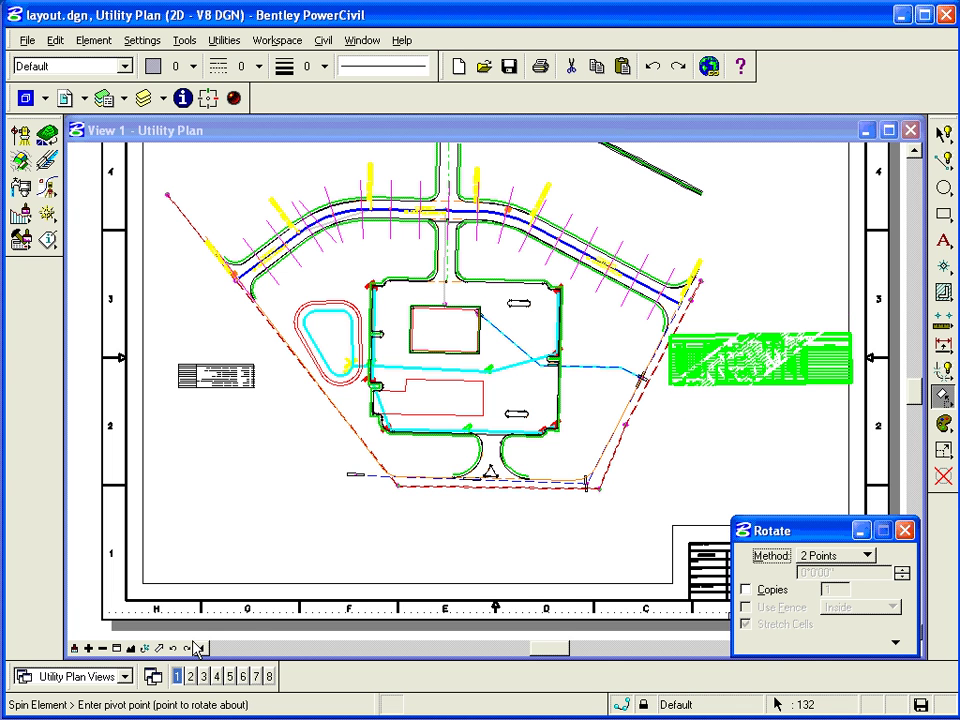
{"action": "left_click", "coordinate": [118, 651]}
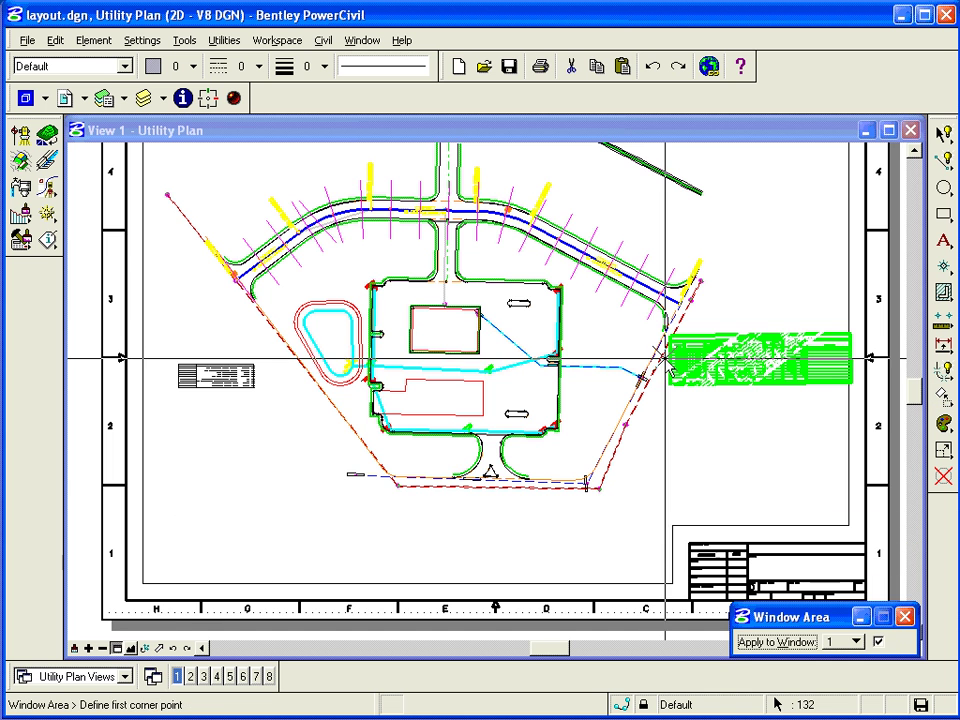
{"action": "left_click", "coordinate": [645, 325]}
{"action": "left_click", "coordinate": [860, 392]}
{"action": "right_click", "coordinate": [728, 276]}
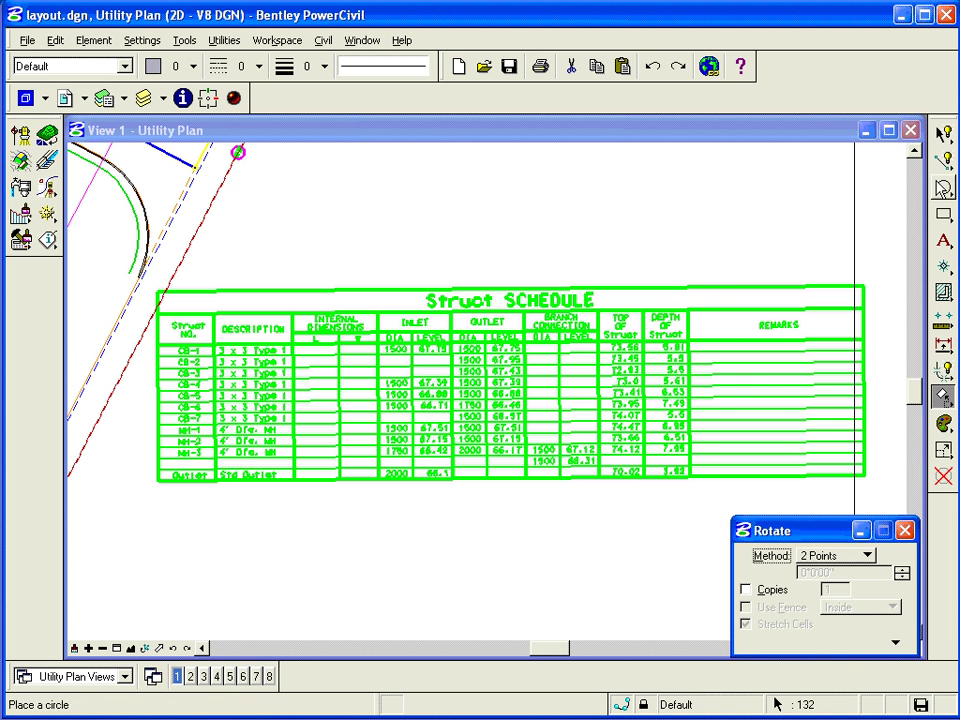
{"action": "left_click", "coordinate": [943, 133]}
{"action": "left_click", "coordinate": [733, 200]}
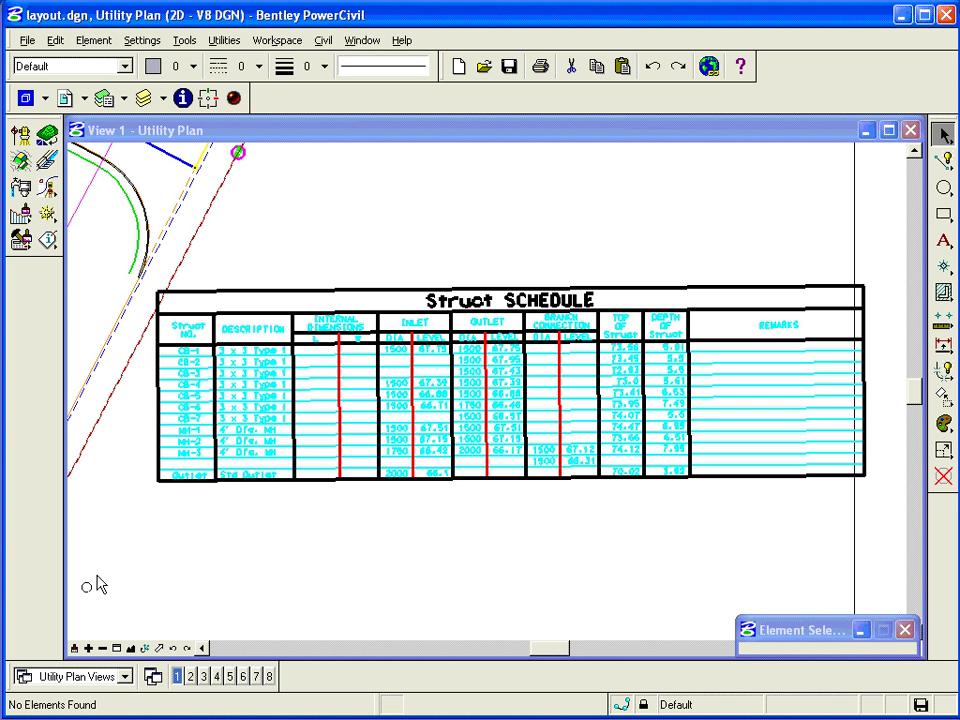
{"action": "left_click", "coordinate": [116, 648]}
{"action": "left_click", "coordinate": [178, 292]}
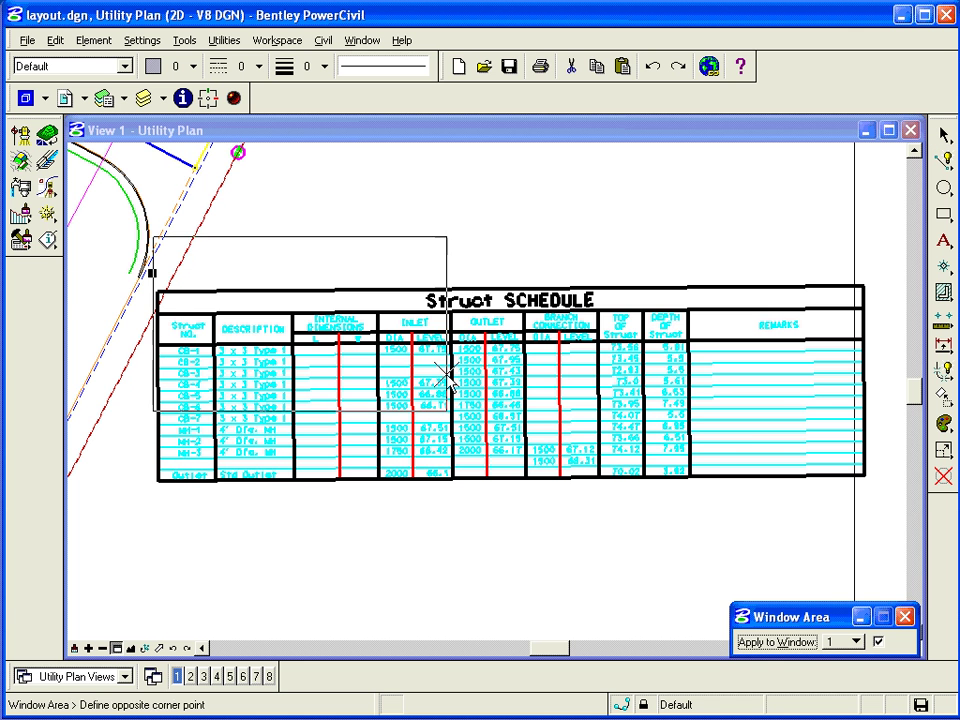
{"action": "left_click", "coordinate": [700, 442]}
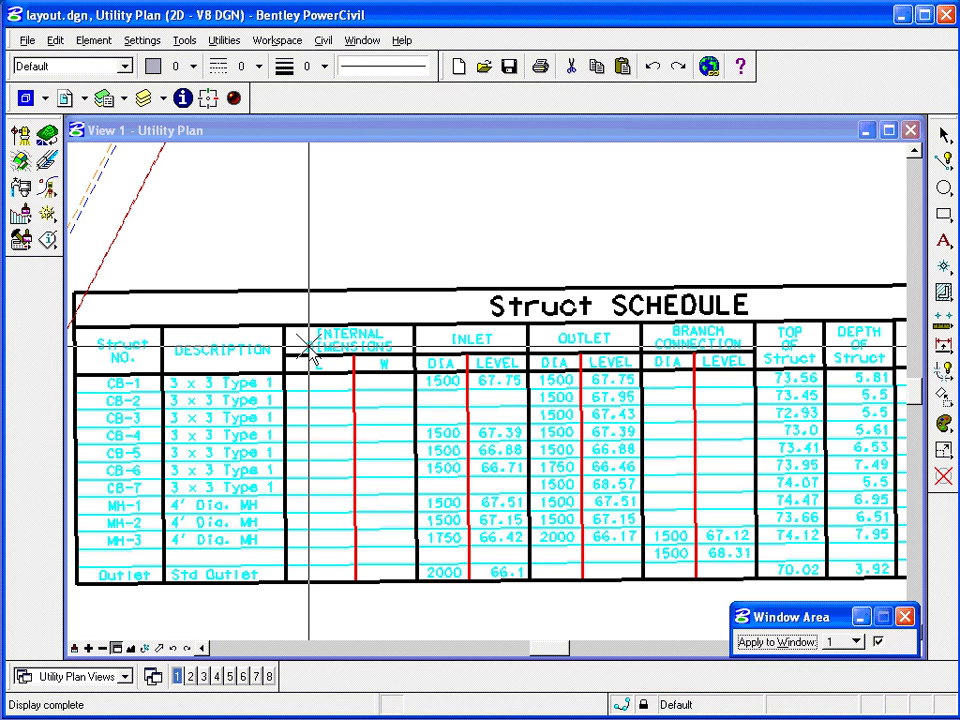
{"action": "left_click", "coordinate": [175, 650]}
{"action": "left_click", "coordinate": [175, 650]}
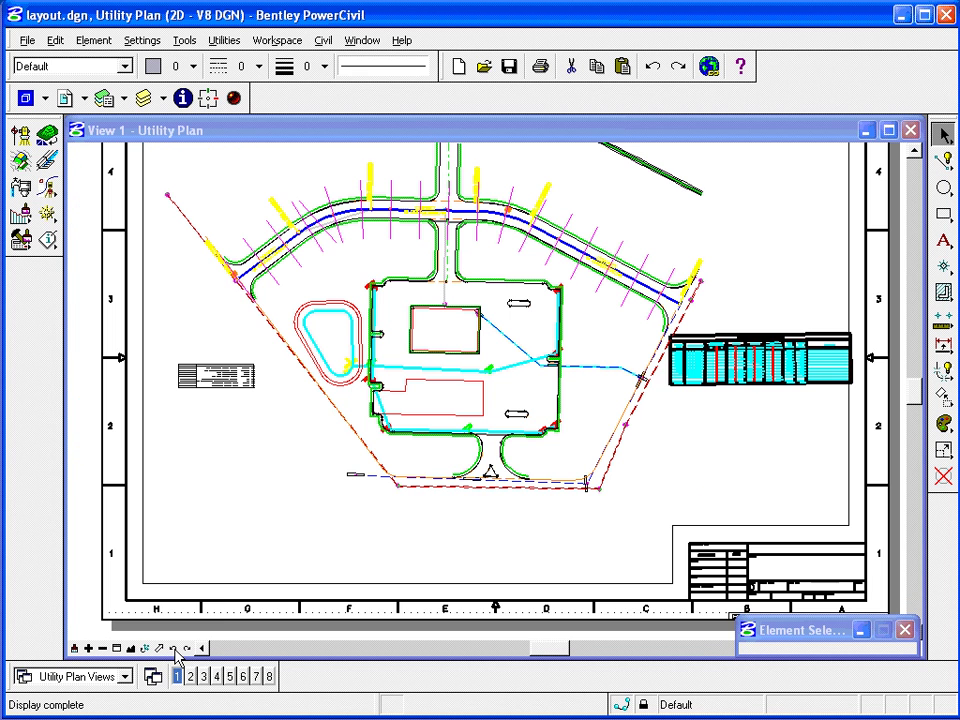